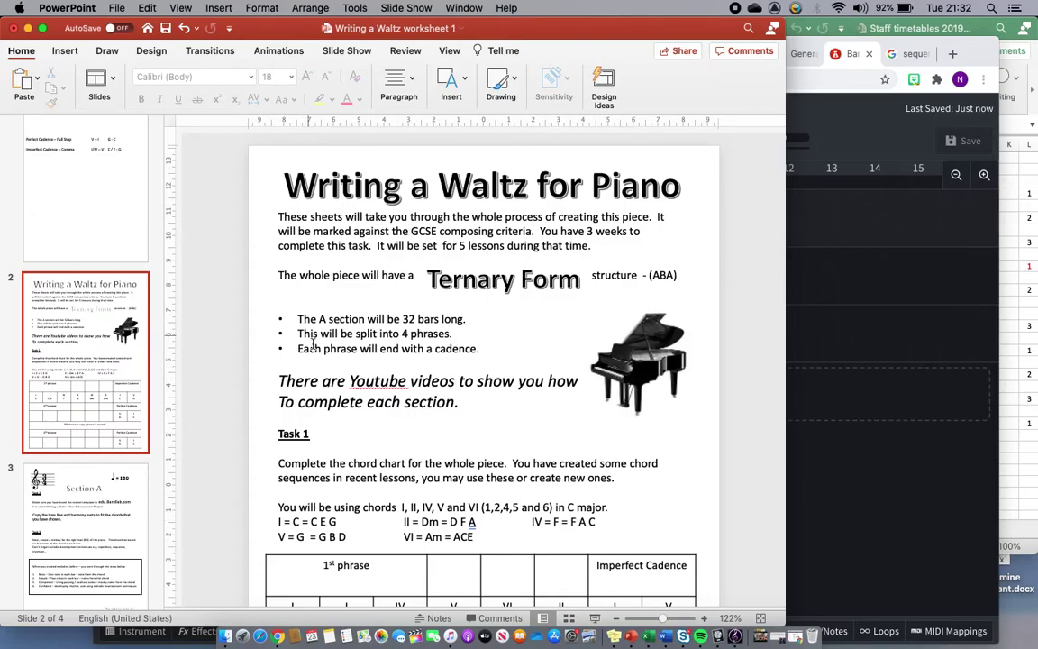
Scroll the worksheet slides, then bring the BandLab 'Writing a Waltz' project in front
{"action": "scroll", "coordinate": [86, 369], "scroll_direction": "down", "scroll_amount": 3}
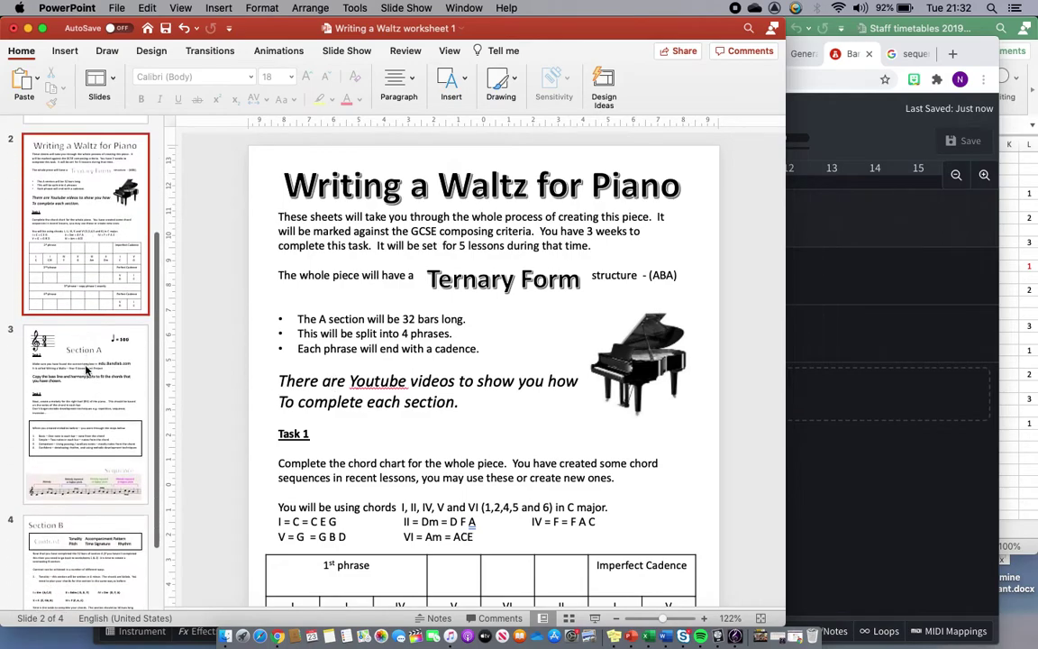
{"action": "scroll", "coordinate": [87, 370], "scroll_direction": "down", "scroll_amount": 2}
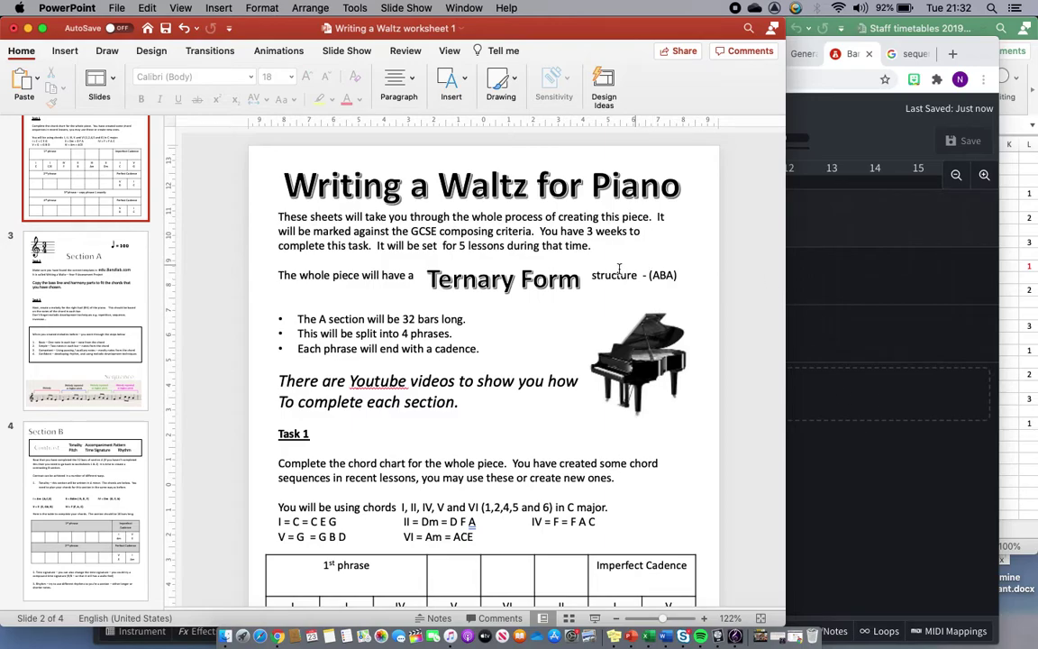
{"action": "left_click", "coordinate": [822, 299]}
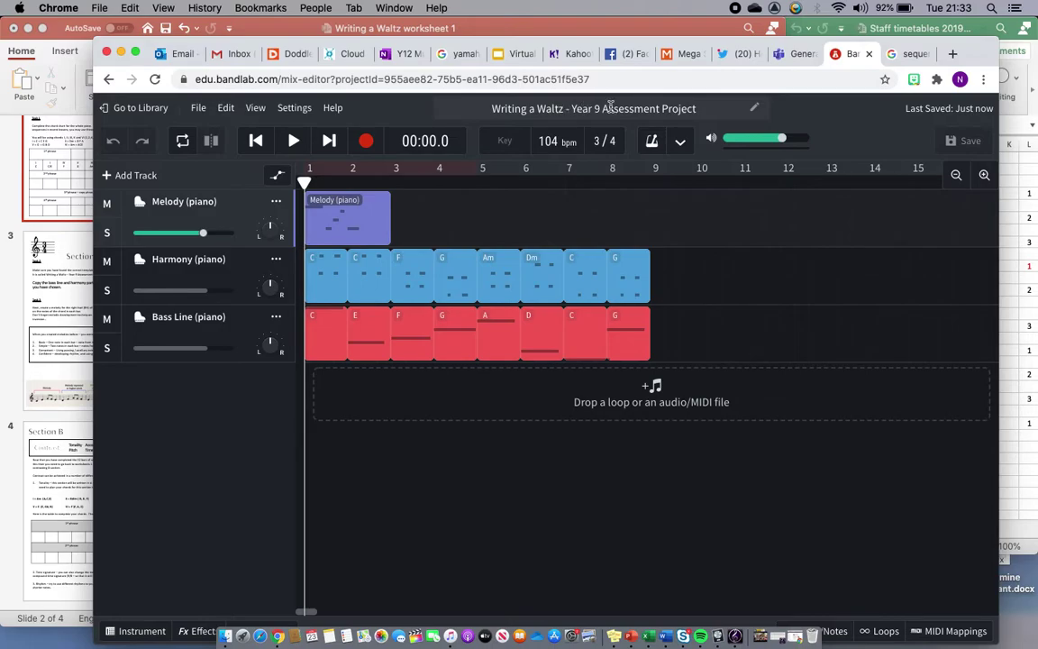
Return to the PowerPoint worksheet and scroll down to slide 2's Task 1 chord chart
{"action": "left_click", "coordinate": [15, 200]}
{"action": "scroll", "coordinate": [390, 382], "scroll_direction": "down", "scroll_amount": 2}
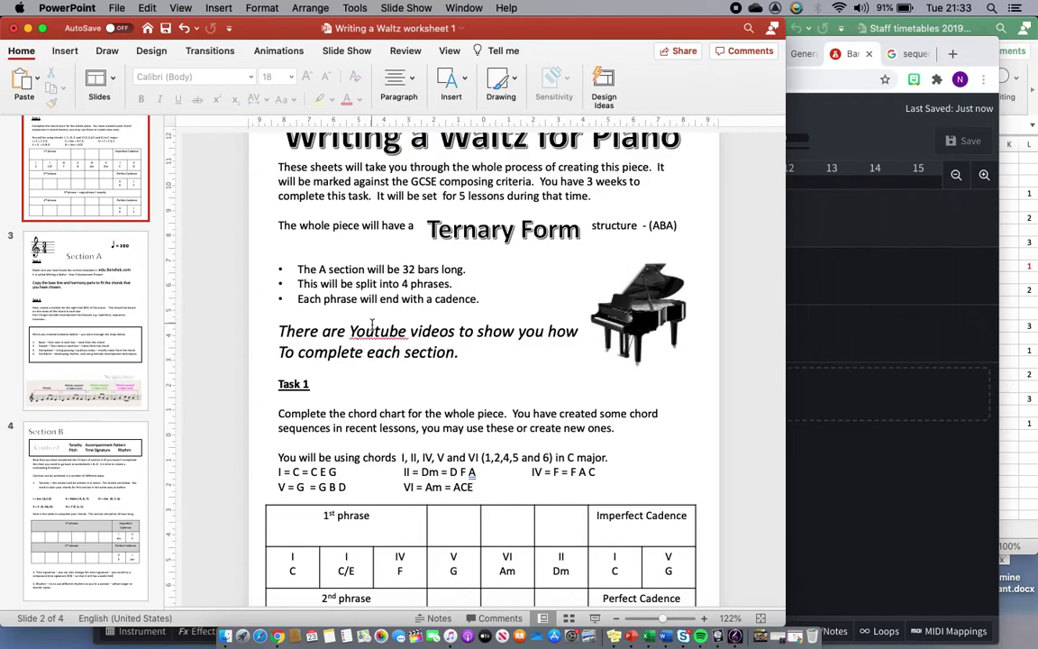
Scroll to the full chord table, then switch to the BandLab waltz project
{"action": "scroll", "coordinate": [371, 352], "scroll_direction": "down", "scroll_amount": 5}
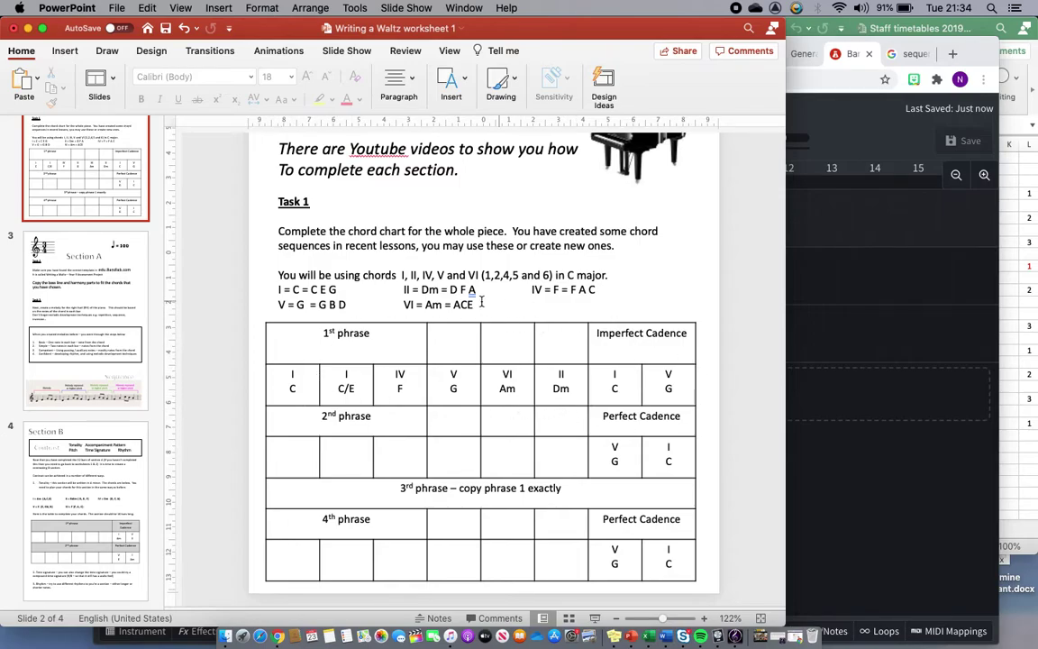
{"action": "left_click", "coordinate": [830, 286]}
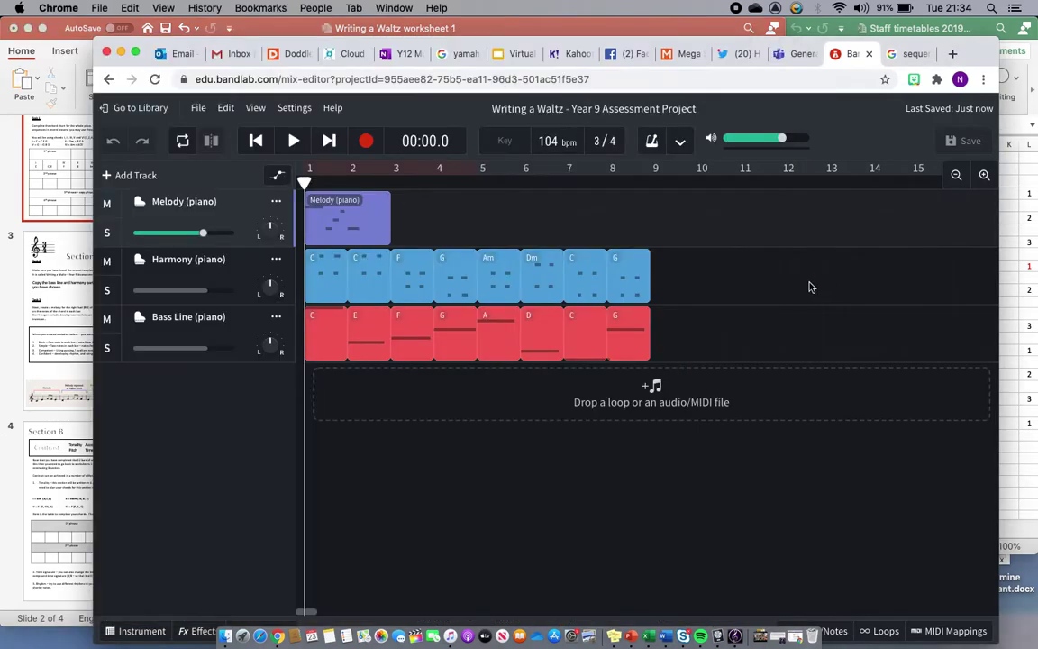
Play phrase 1 from the start, pause just before bar 9, and return to the worksheet
{"action": "left_click", "coordinate": [293, 141]}
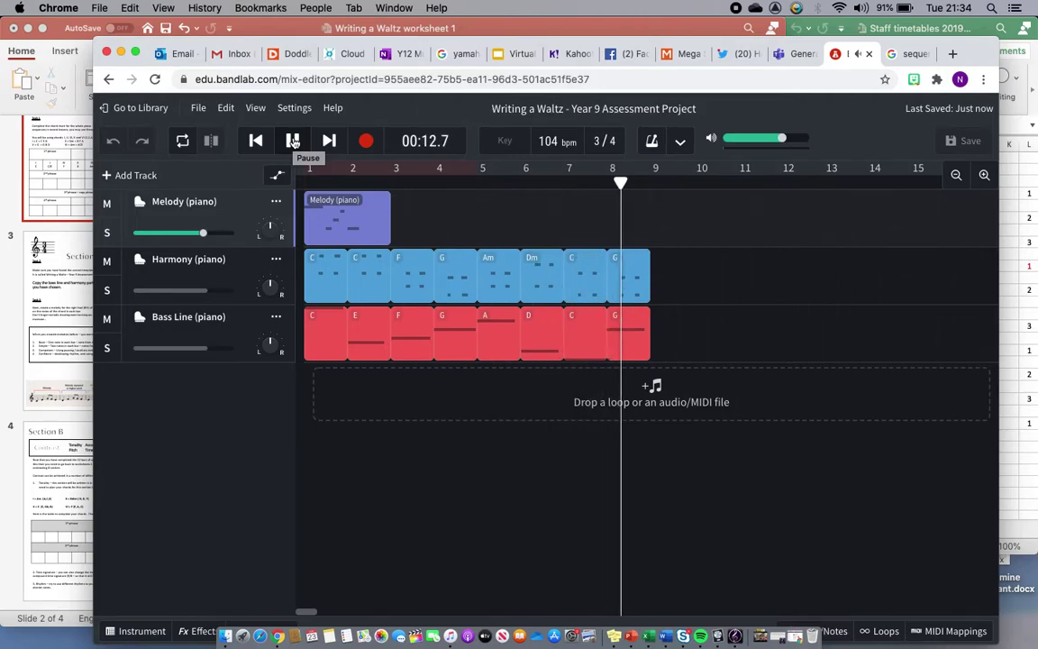
{"action": "left_click", "coordinate": [293, 141]}
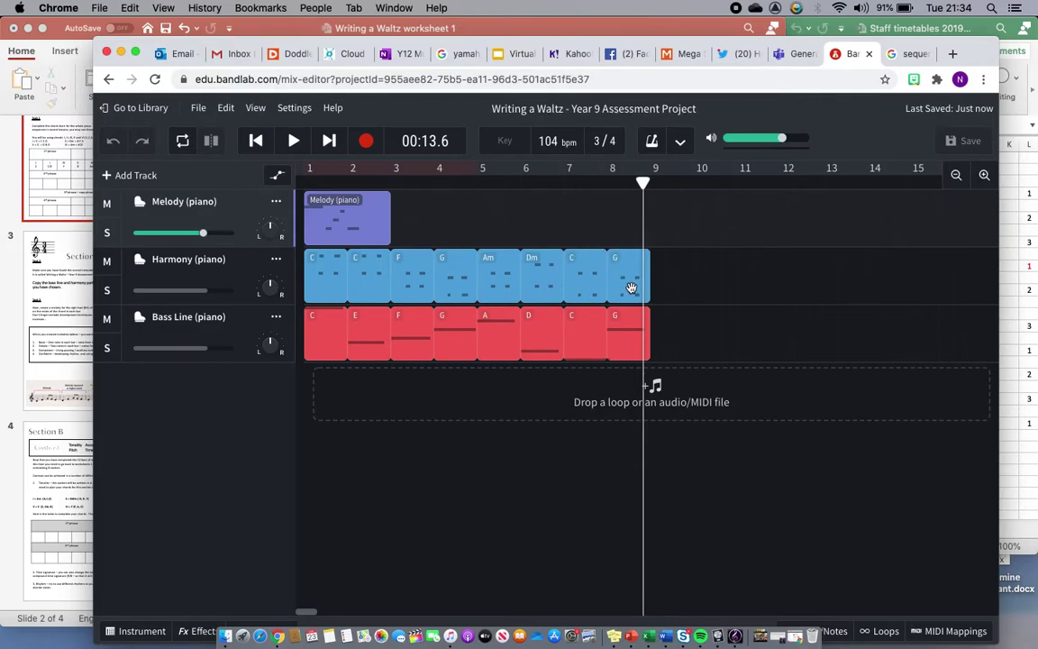
{"action": "left_click", "coordinate": [61, 194]}
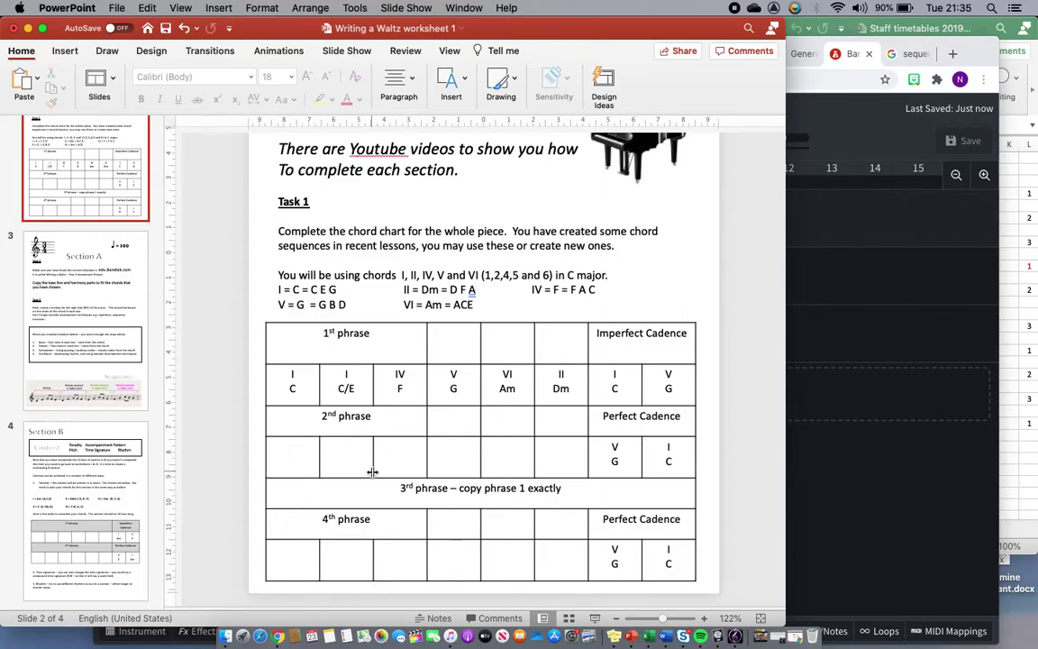
{"action": "left_click", "coordinate": [839, 495]}
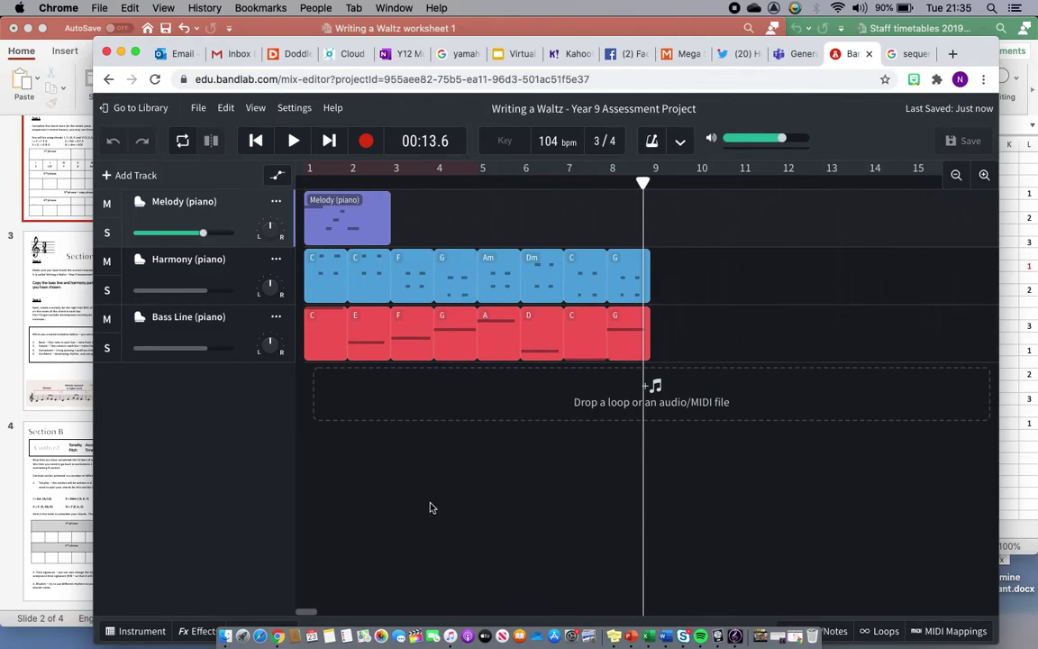
{"action": "left_click", "coordinate": [52, 194]}
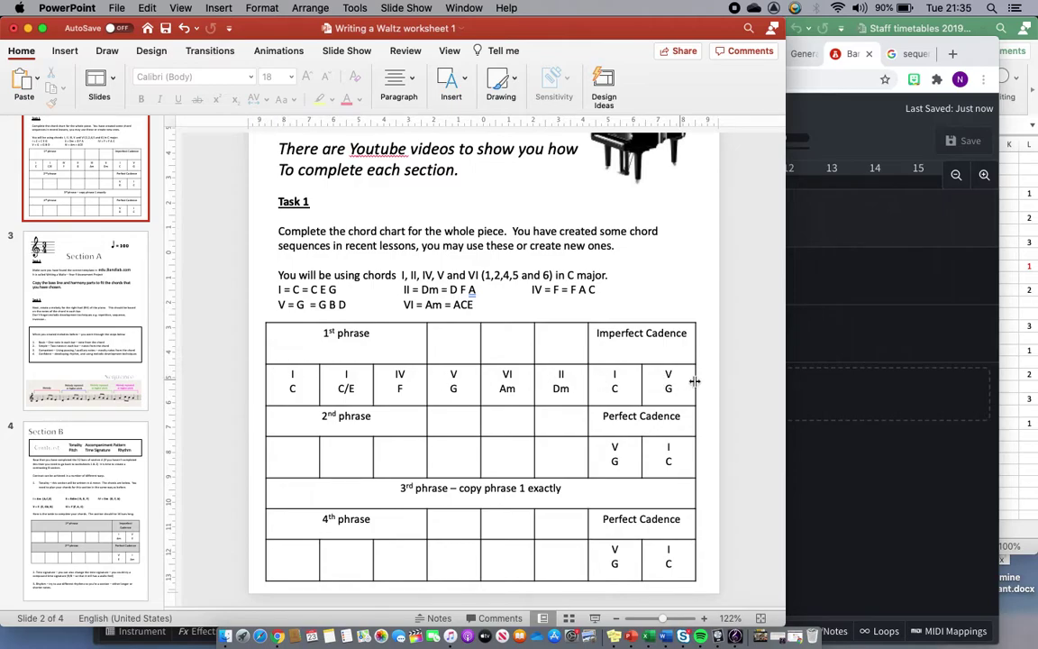
{"action": "left_click", "coordinate": [819, 494]}
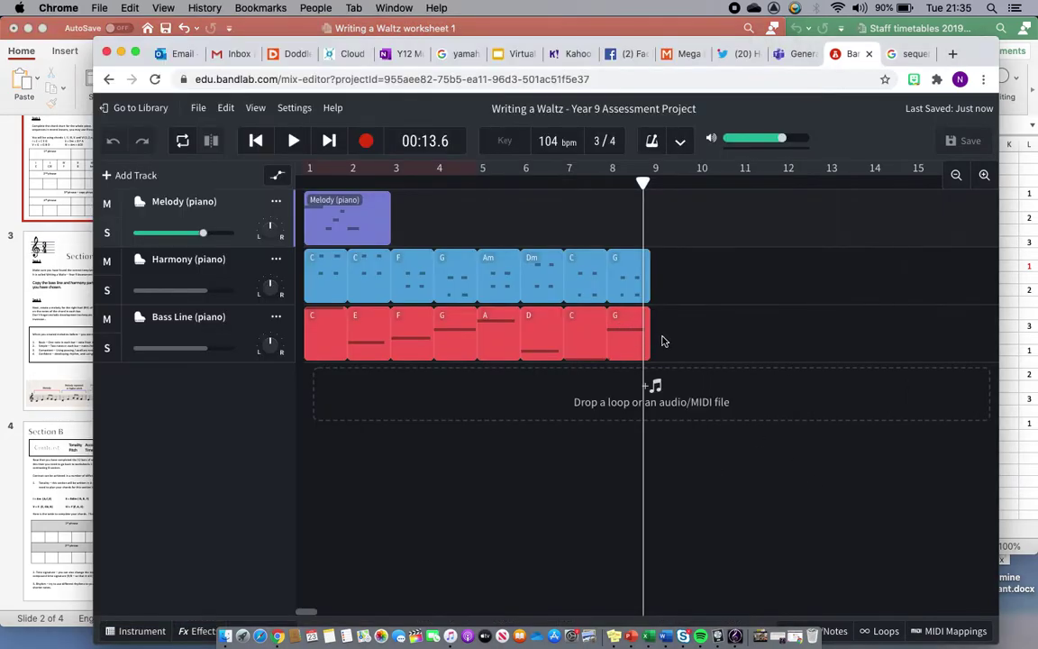
Select phrase 1's Harmony, Bass Line and Melody regions and paste them at bar 17
{"action": "left_click_drag", "start_coordinate": [663, 335], "coordinate": [307, 286]}
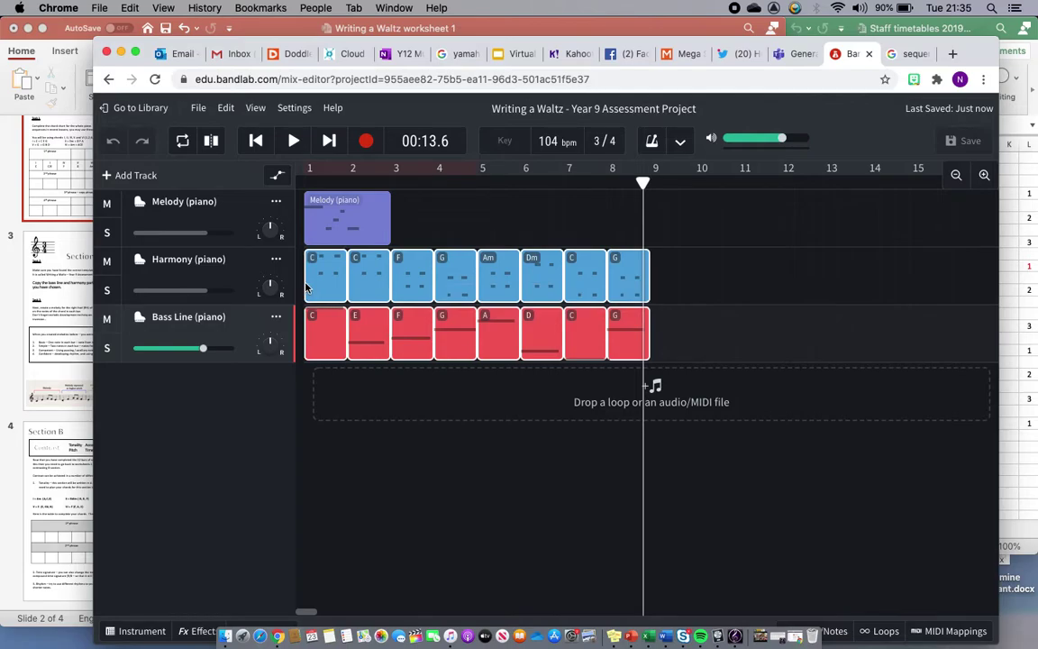
{"action": "left_click", "coordinate": [361, 217]}
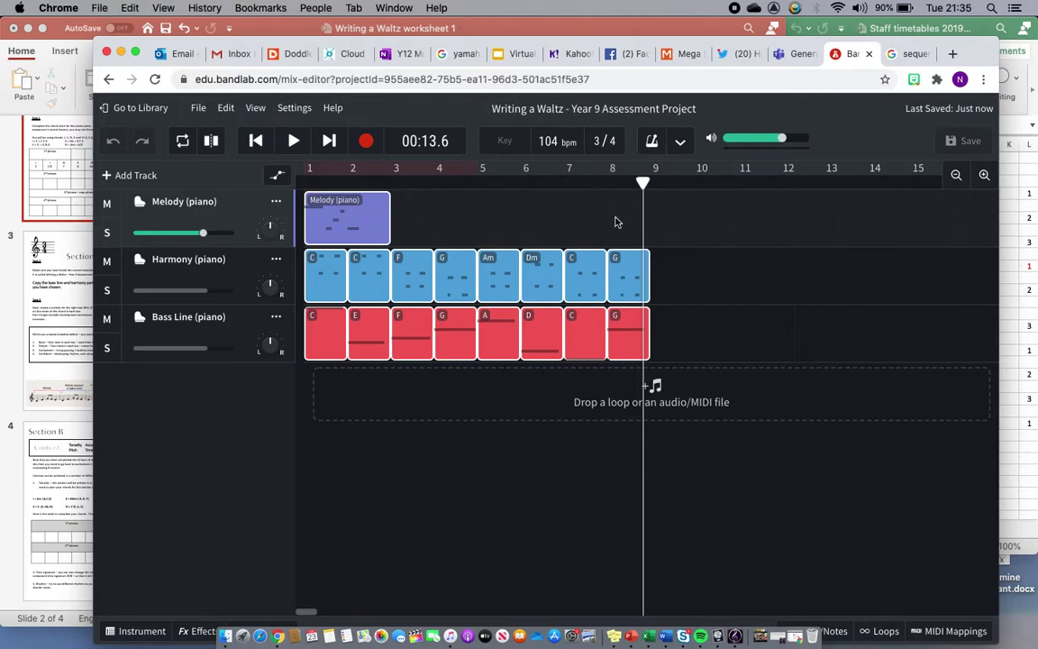
{"action": "scroll", "coordinate": [617, 225], "scroll_direction": "right", "scroll_amount": 3}
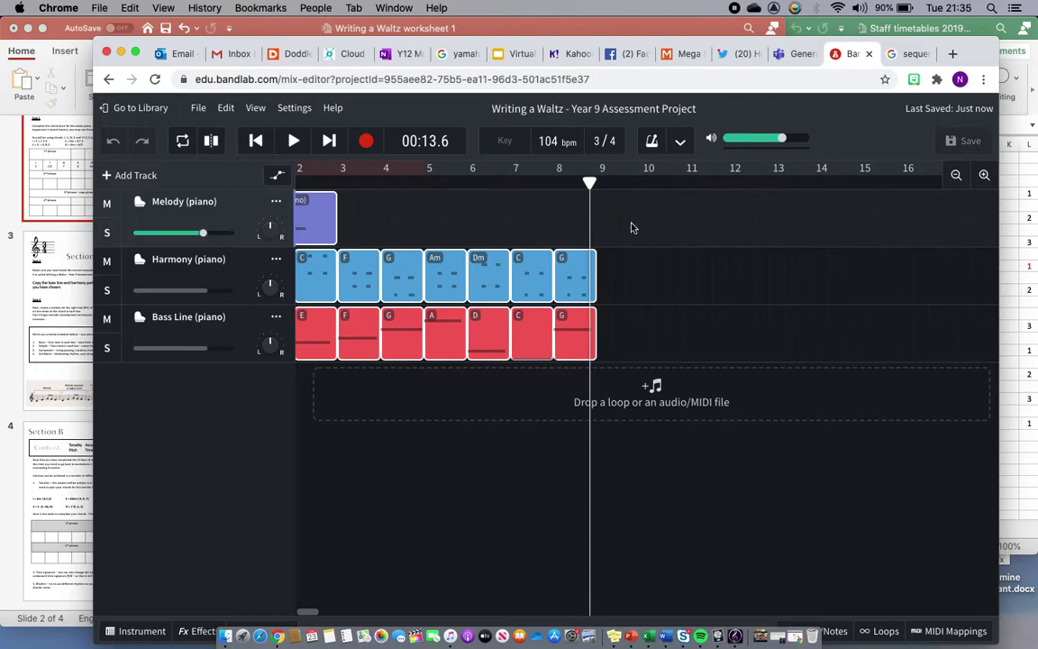
{"action": "scroll", "coordinate": [631, 227], "scroll_direction": "right", "scroll_amount": 9}
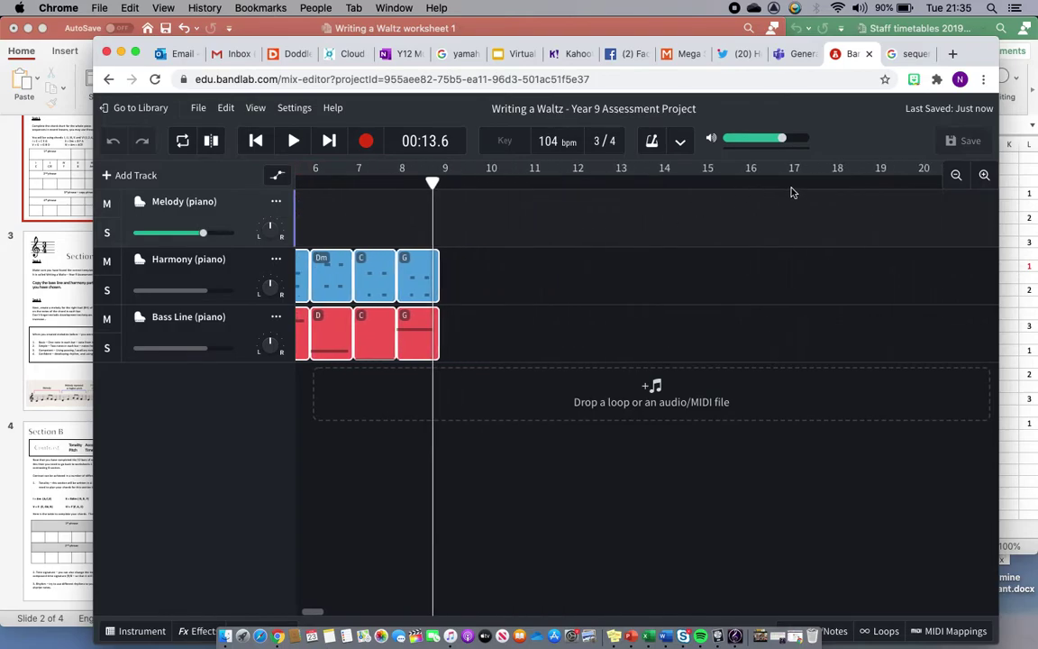
{"action": "left_click", "coordinate": [786, 185]}
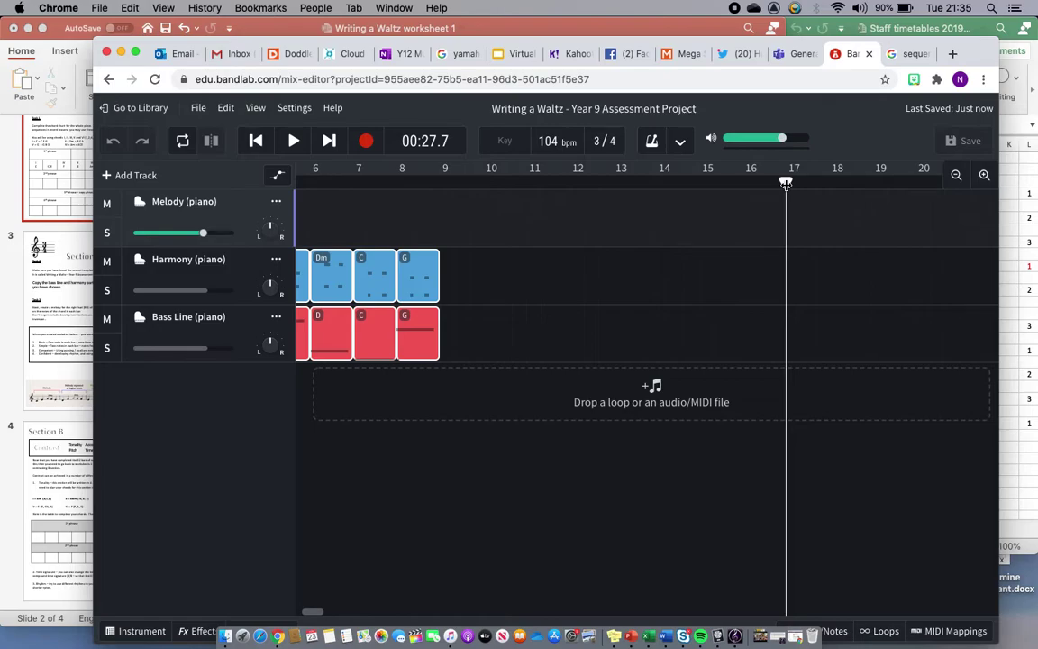
{"action": "key", "text": "super+v"}
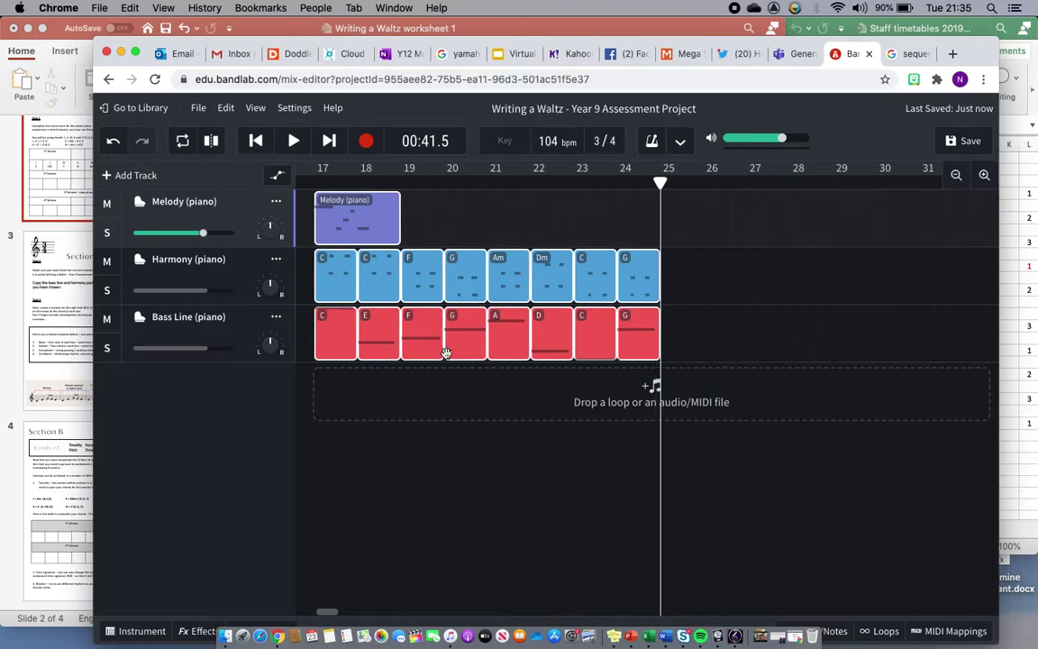
{"action": "scroll", "coordinate": [446, 353], "scroll_direction": "left", "scroll_amount": 20}
{"action": "scroll", "coordinate": [446, 353], "scroll_direction": "left", "scroll_amount": 5}
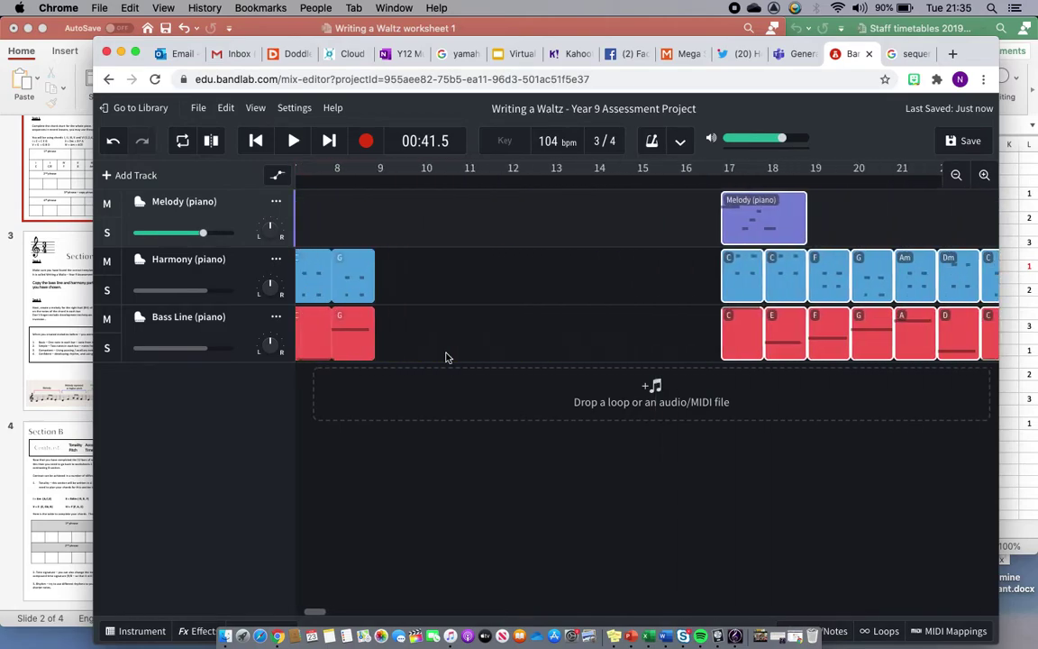
{"action": "scroll", "coordinate": [446, 358], "scroll_direction": "right", "scroll_amount": 3}
{"action": "scroll", "coordinate": [446, 356], "scroll_direction": "left", "scroll_amount": 10}
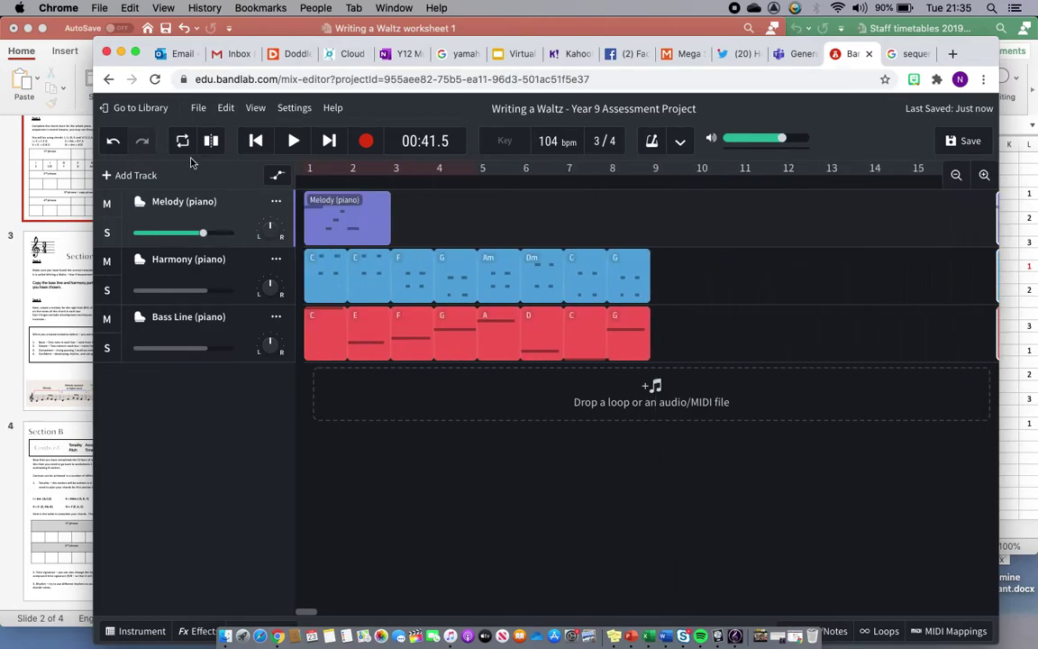
{"action": "left_click", "coordinate": [61, 181]}
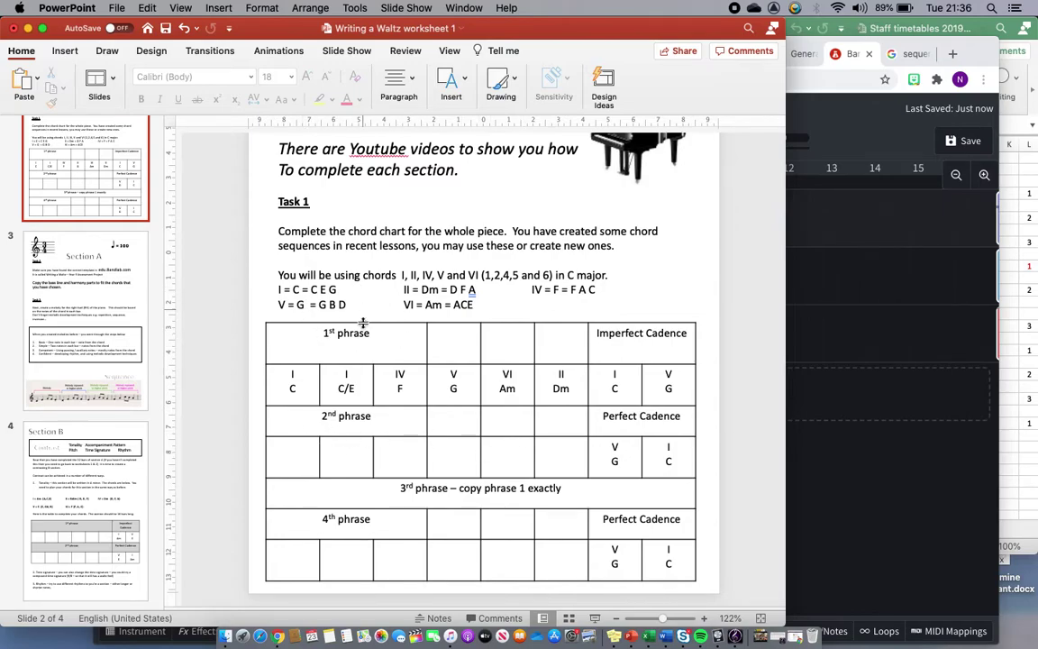
{"action": "left_click", "coordinate": [847, 512]}
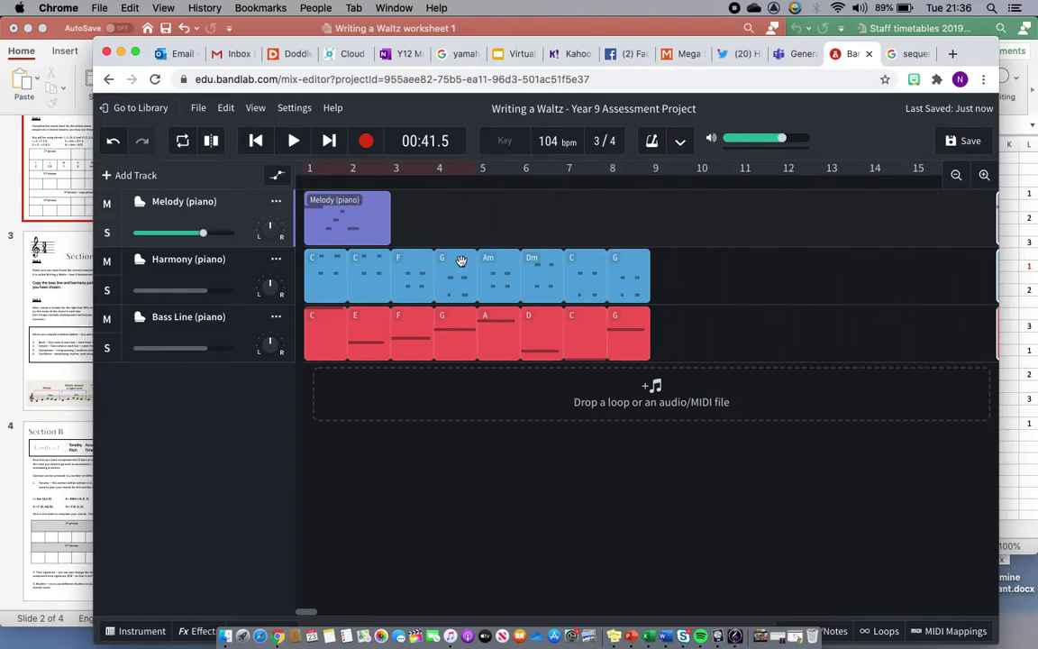
{"action": "left_click", "coordinate": [25, 390]}
Enter C, F, Am, G in the 2nd-phrase row, then undo the entries
{"action": "left_click", "coordinate": [303, 452]}
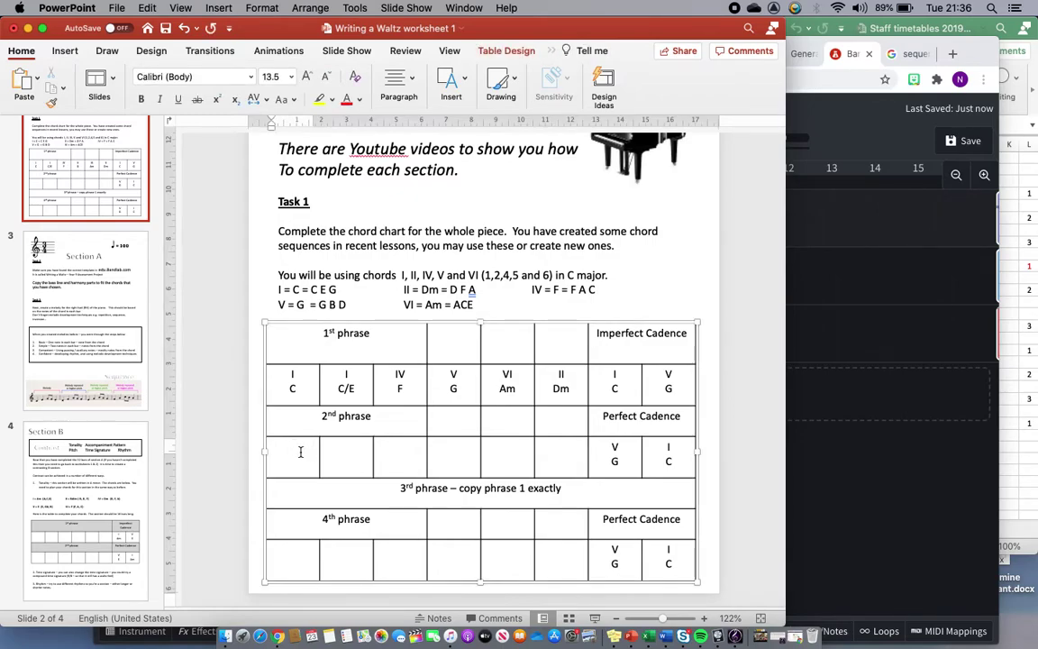
{"action": "type", "text": "C"}
{"action": "key", "text": "Tab"}
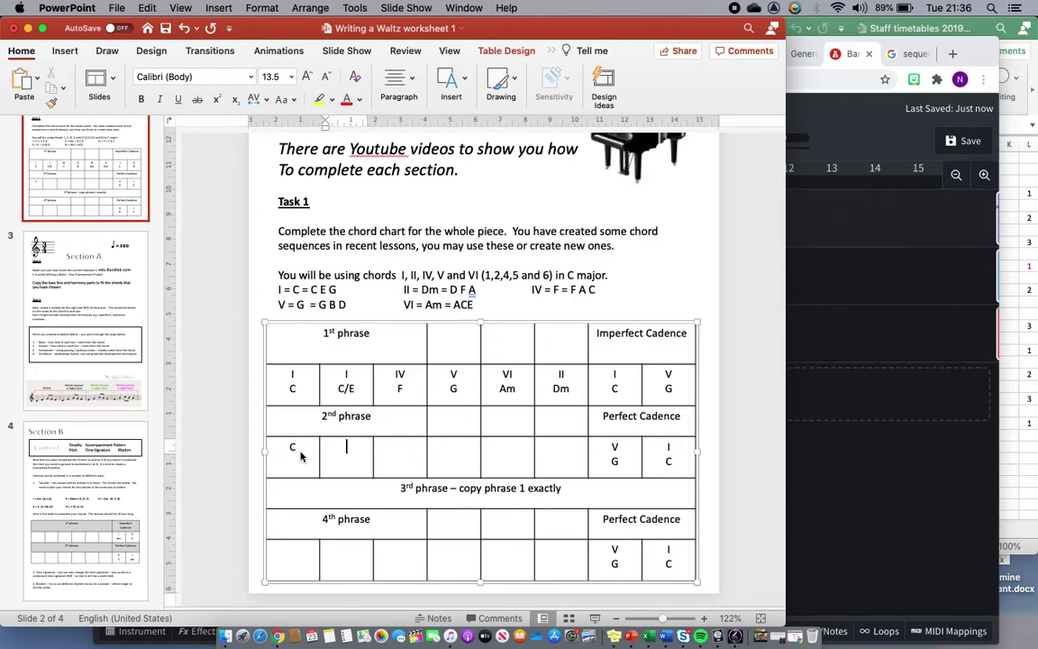
{"action": "type", "text": "F"}
{"action": "key", "text": "Tab"}
{"action": "type", "text": "Am"}
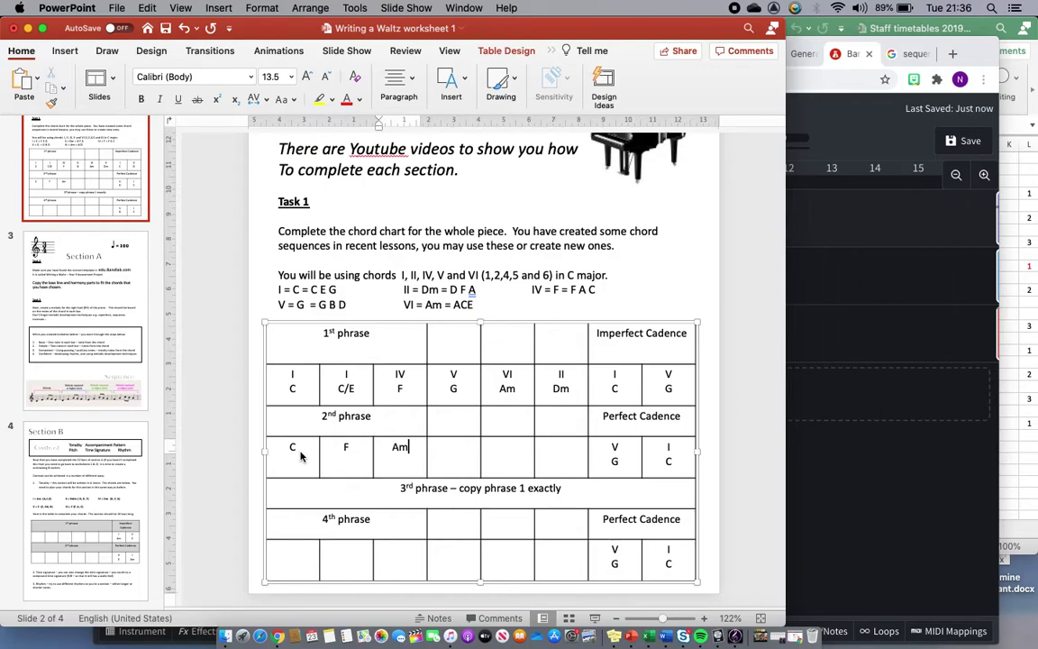
{"action": "key", "text": "Tab"}
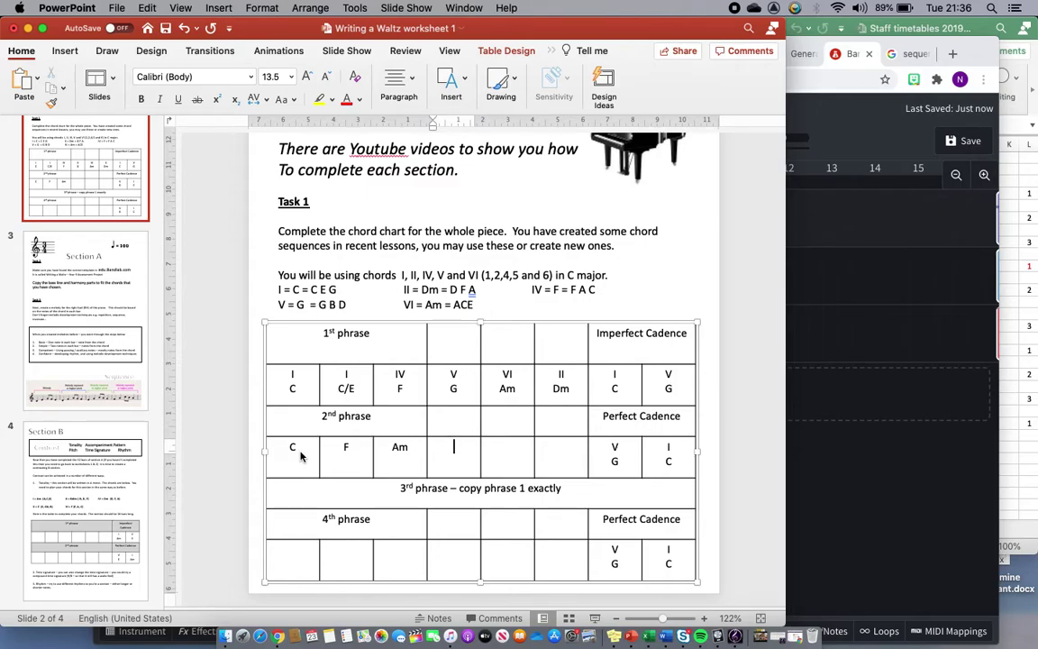
{"action": "type", "text": "G"}
{"action": "key", "text": "super+z"}
{"action": "key", "text": "super+z"}
{"action": "key", "text": "super+z"}
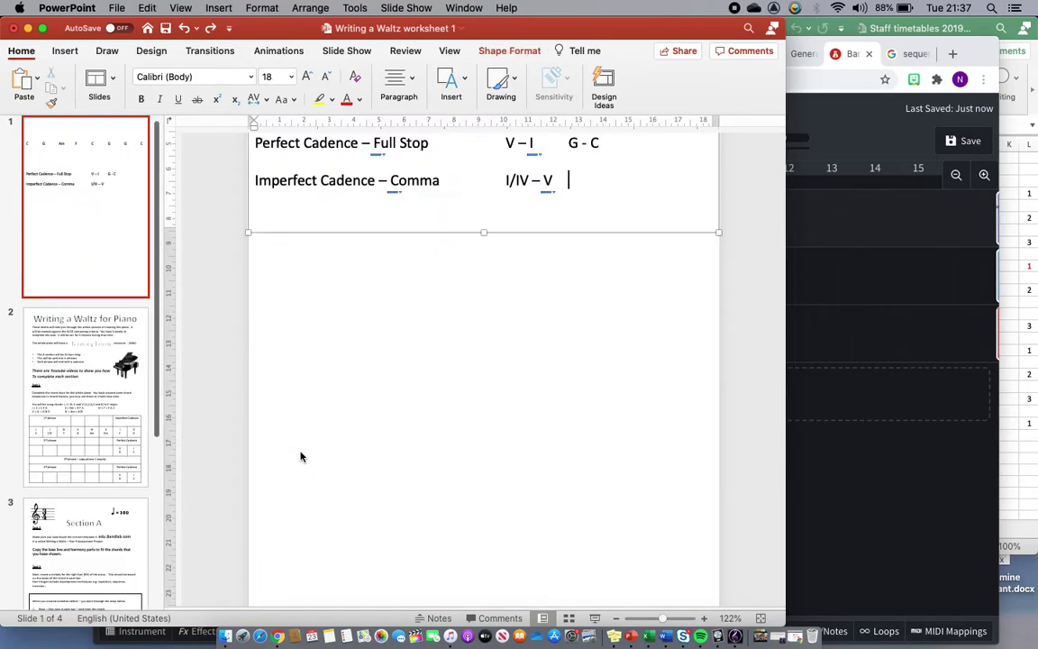
Go back to slide 2 and fill the 2nd-phrase row with Dm, G, G, Dm
{"action": "left_click", "coordinate": [38, 407]}
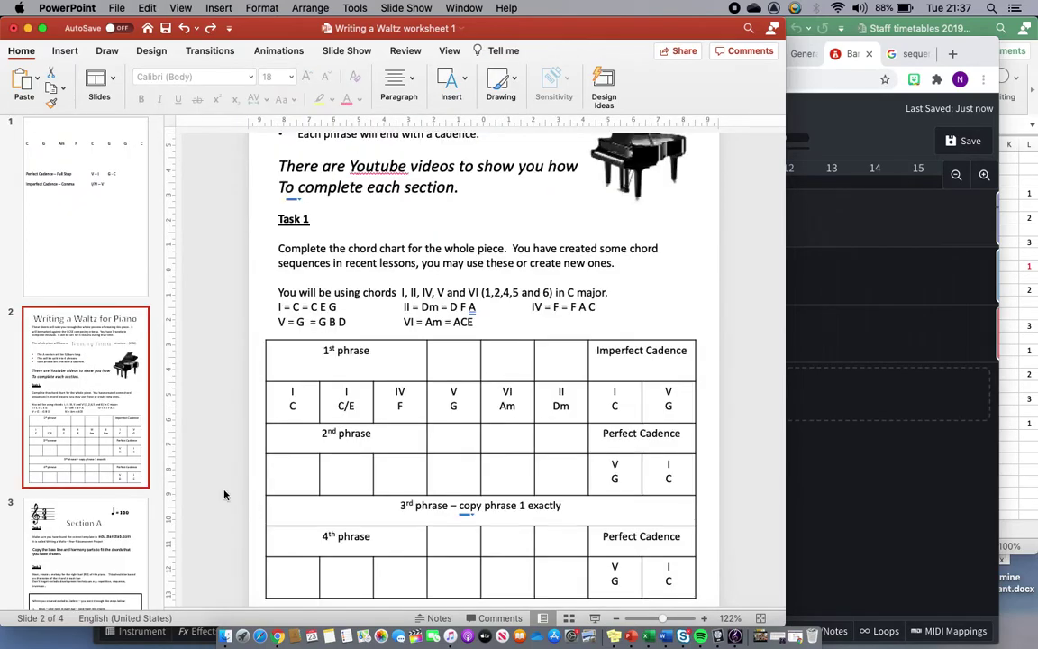
{"action": "scroll", "coordinate": [388, 501], "scroll_direction": "down", "scroll_amount": 1}
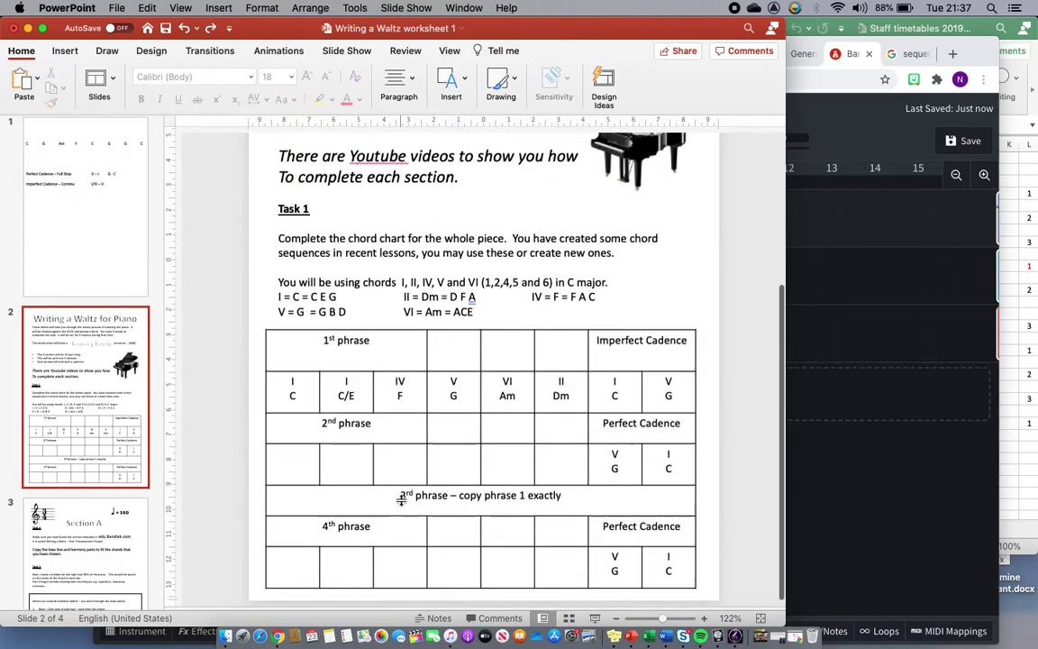
{"action": "left_click", "coordinate": [295, 461]}
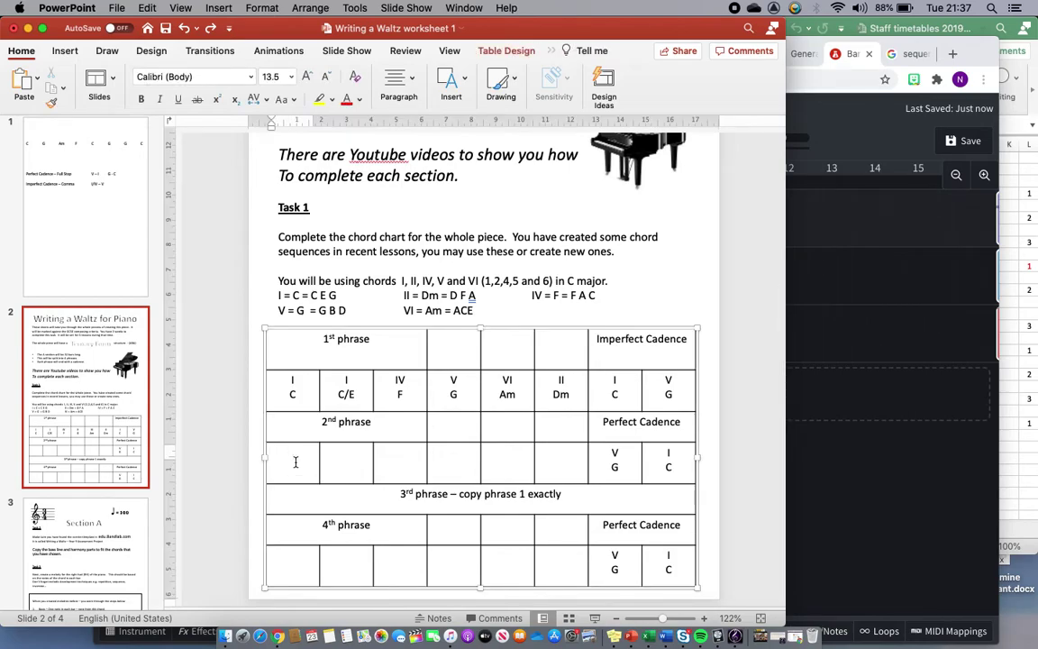
{"action": "type", "text": "Dm"}
{"action": "key", "text": "Tab"}
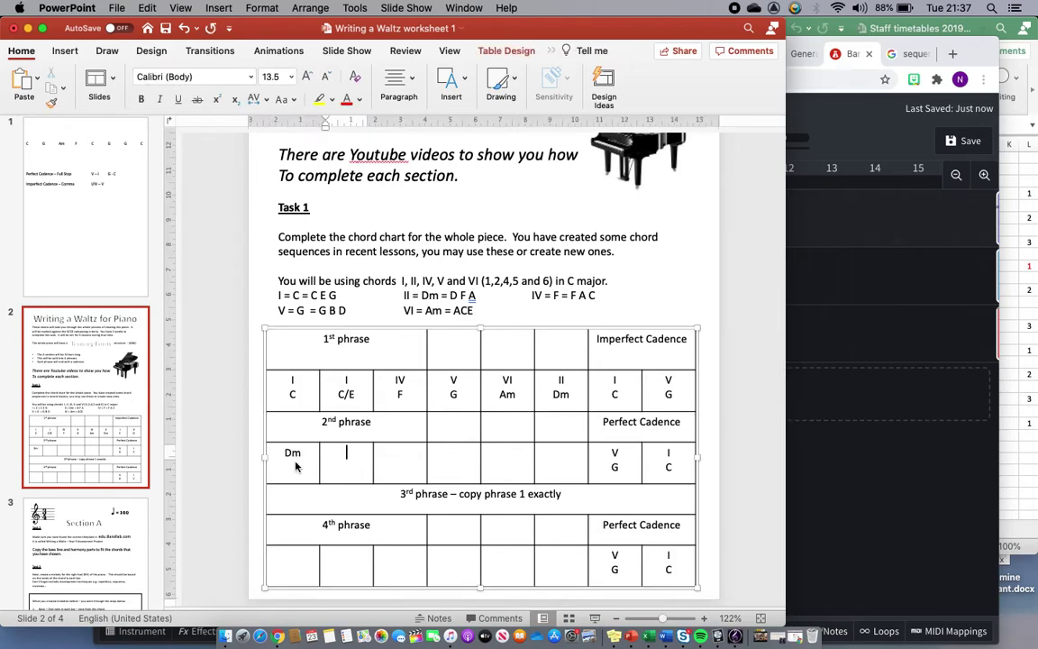
{"action": "type", "text": "G"}
{"action": "key", "text": "Tab"}
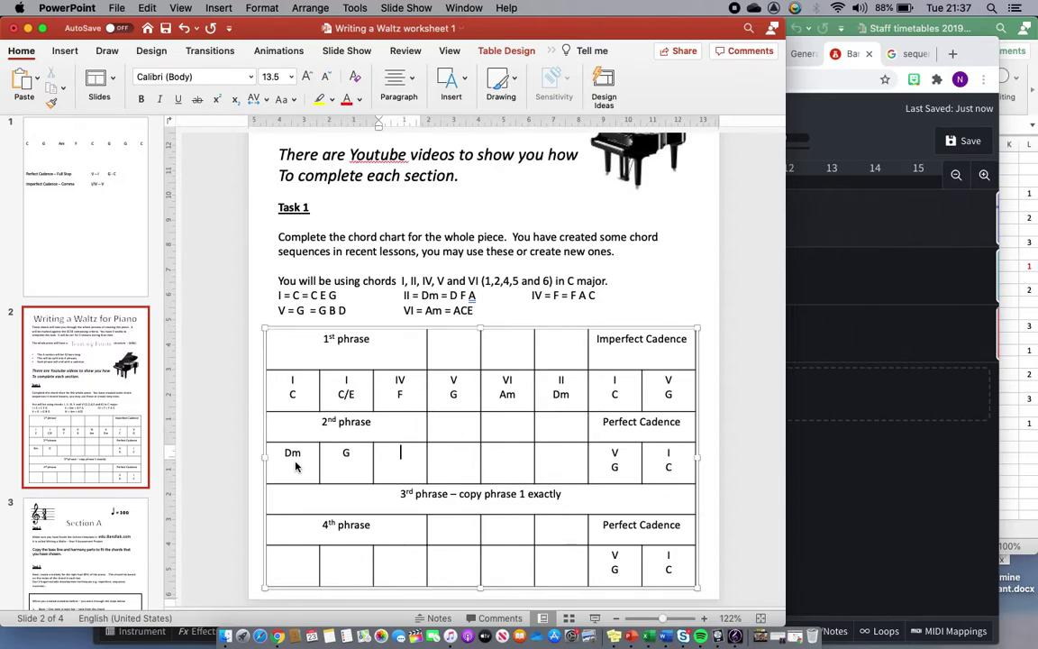
{"action": "type", "text": "G"}
{"action": "key", "text": "Tab"}
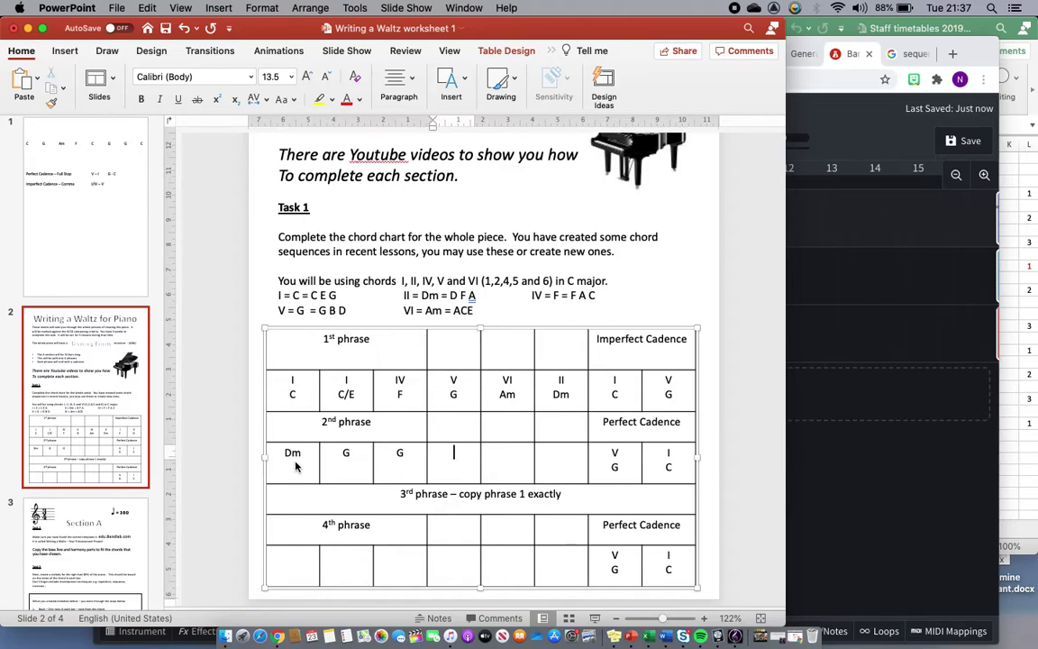
{"action": "type", "text": "Dm"}
Clear the four earlier chords from the 2nd-phrase row
{"action": "key", "text": "BackSpace"}
{"action": "key", "text": "BackSpace"}
{"action": "key", "text": "shift+Tab"}
{"action": "key", "text": "BackSpace"}
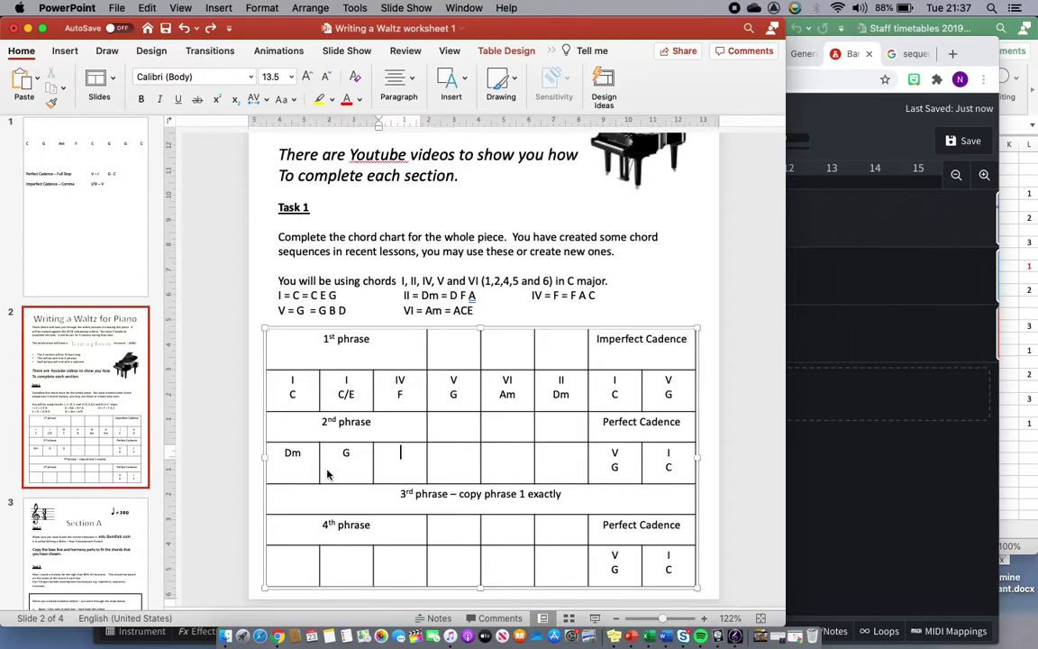
{"action": "key", "text": "shift+Tab"}
{"action": "key", "text": "BackSpace"}
{"action": "key", "text": "shift+Tab"}
{"action": "key", "text": "BackSpace"}
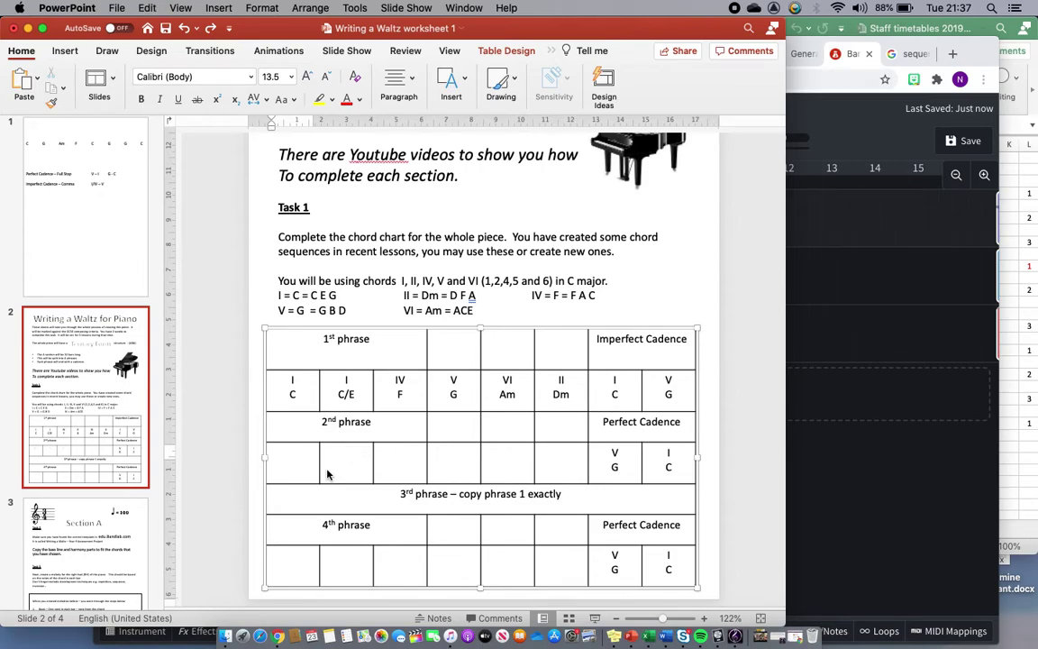
Type C, F, Am, G into the 2nd-phrase cells
{"action": "type", "text": "C"}
{"action": "key", "text": "Tab"}
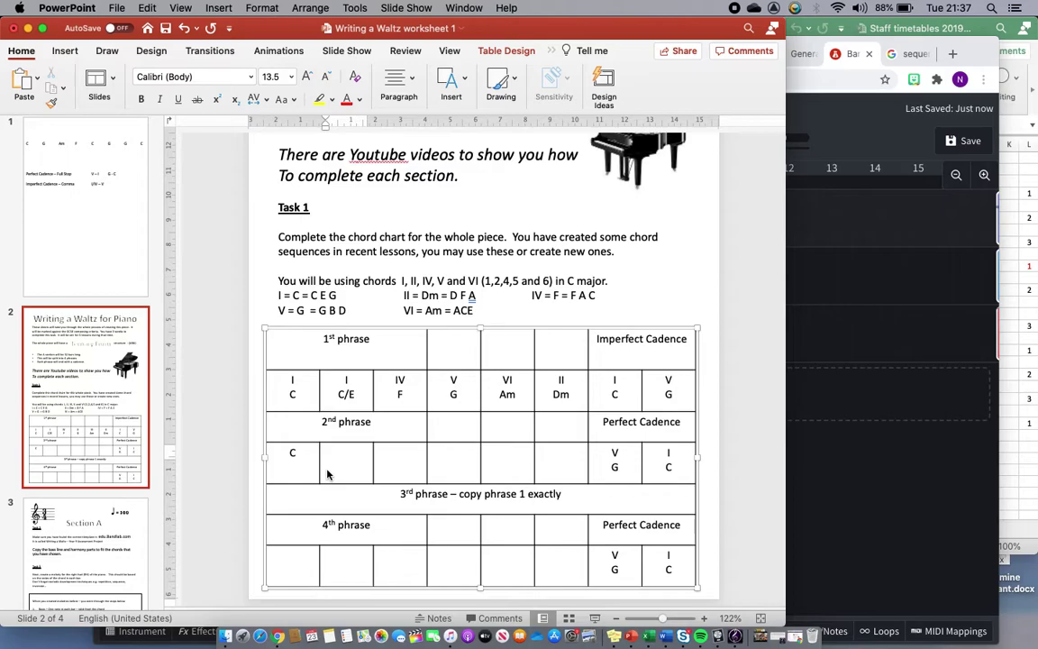
{"action": "type", "text": "A"}
{"action": "key", "text": "BackSpace"}
{"action": "type", "text": "F"}
{"action": "key", "text": "Tab"}
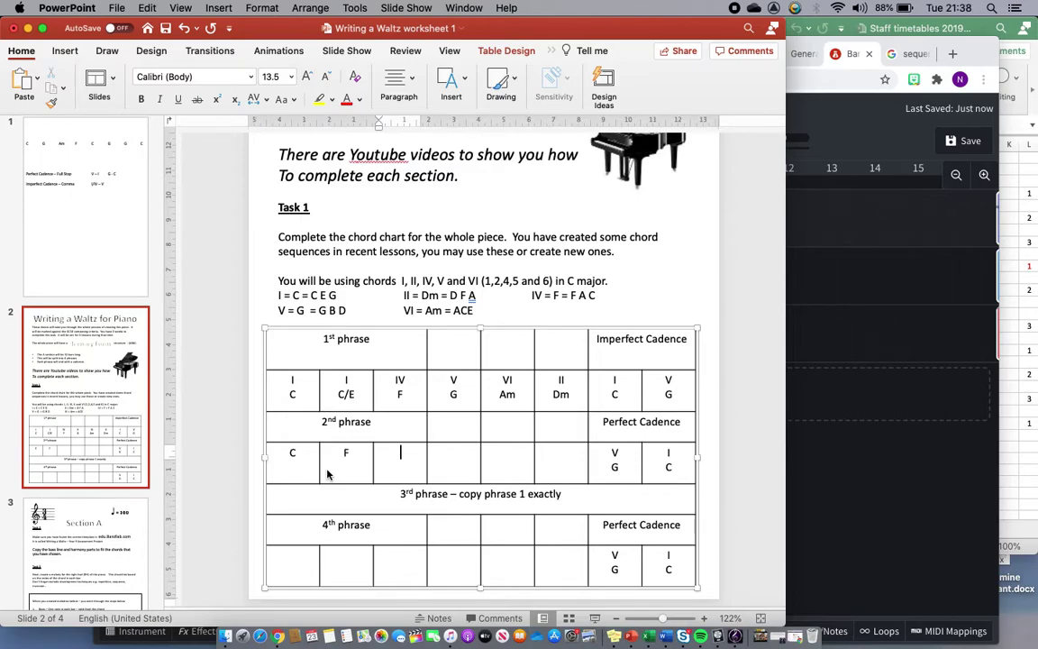
{"action": "type", "text": "Am"}
{"action": "key", "text": "Tab"}
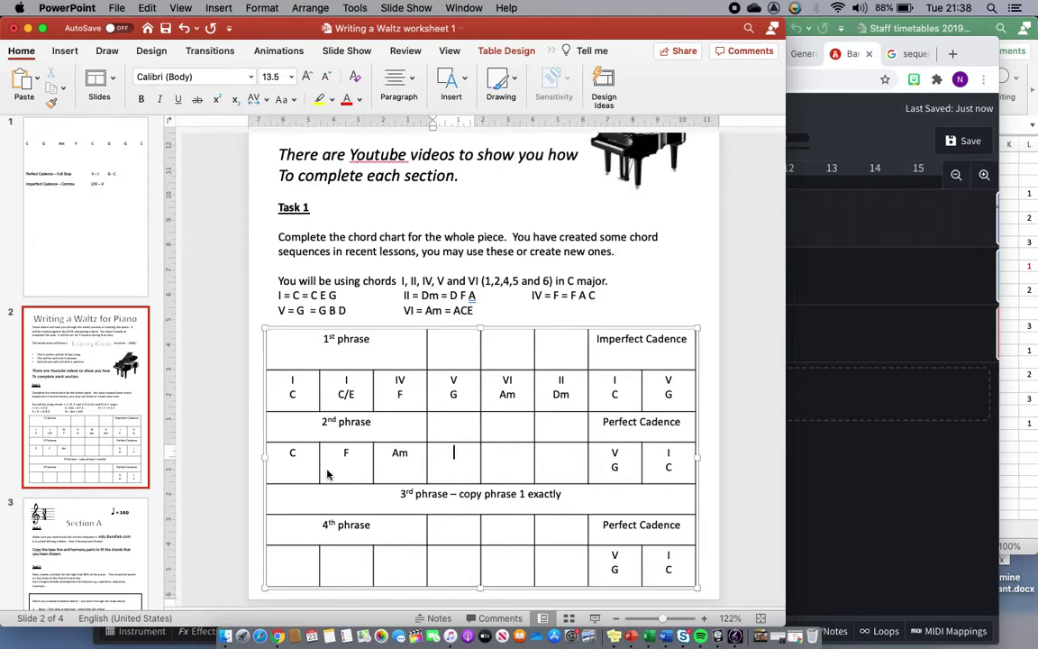
{"action": "type", "text": "G"}
Select the bar-1 Harmony and Bass Line C clips and paste them at bar 9
{"action": "left_click", "coordinate": [847, 507]}
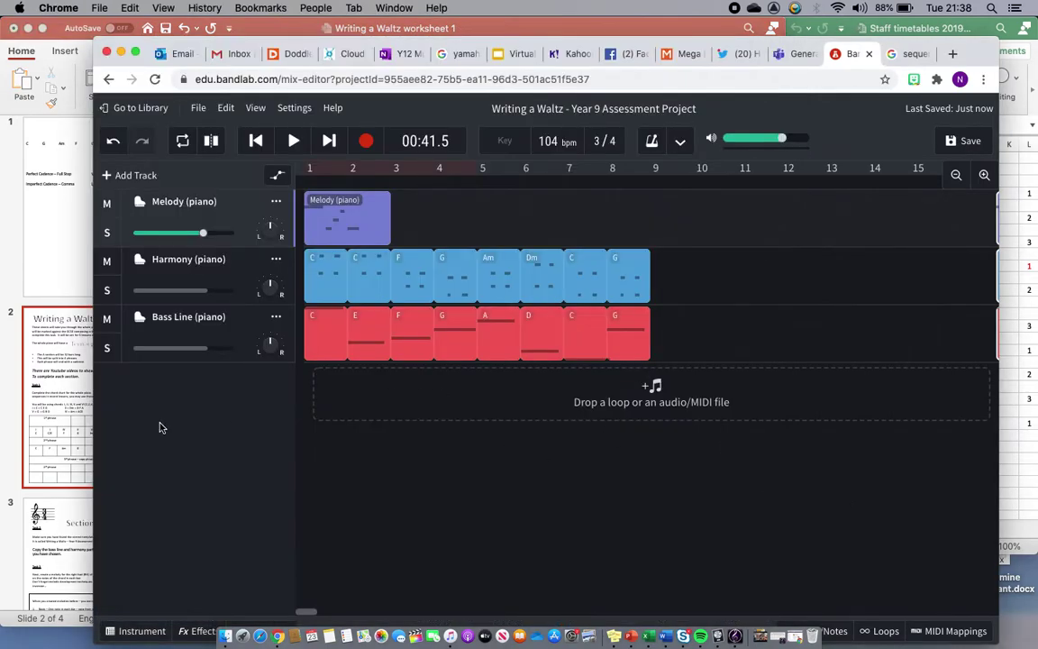
{"action": "left_click", "coordinate": [63, 451]}
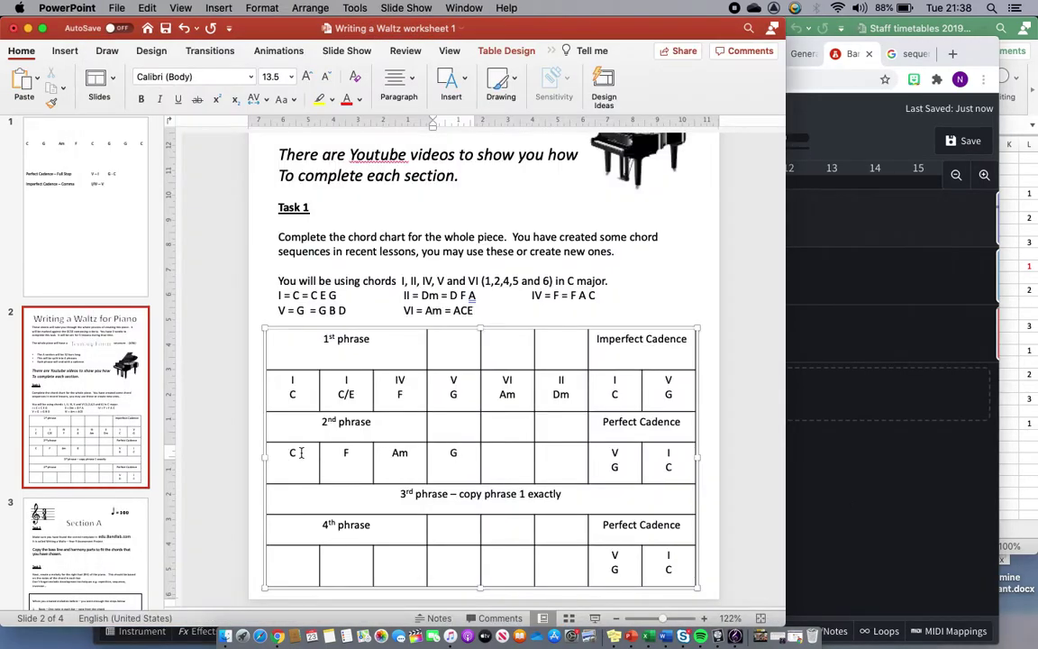
{"action": "left_click", "coordinate": [843, 425]}
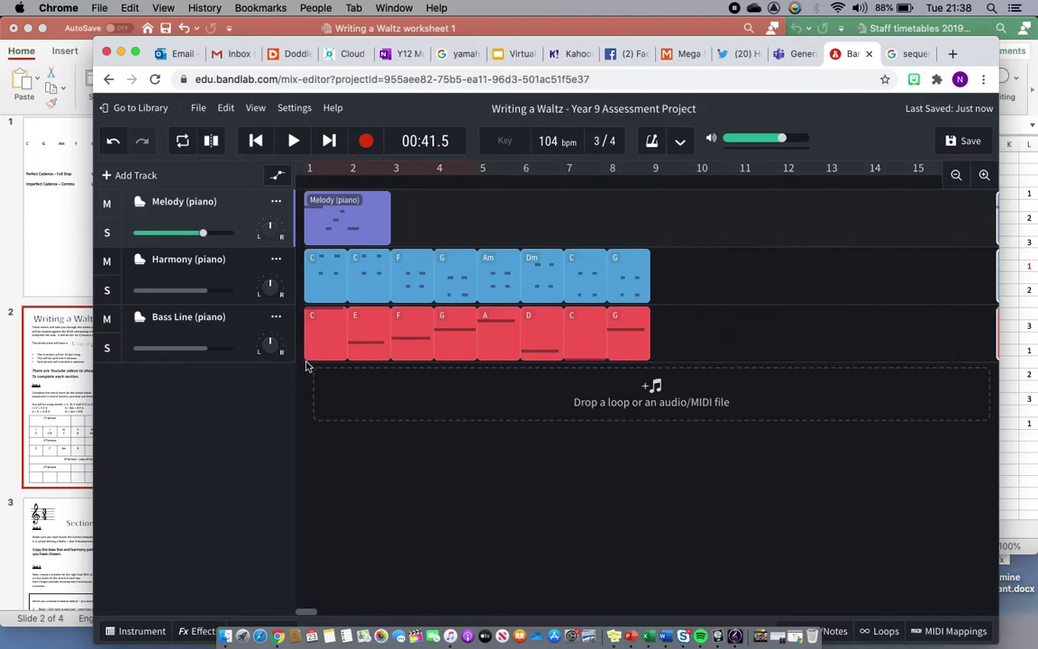
{"action": "left_click_drag", "start_coordinate": [309, 355], "coordinate": [315, 278]}
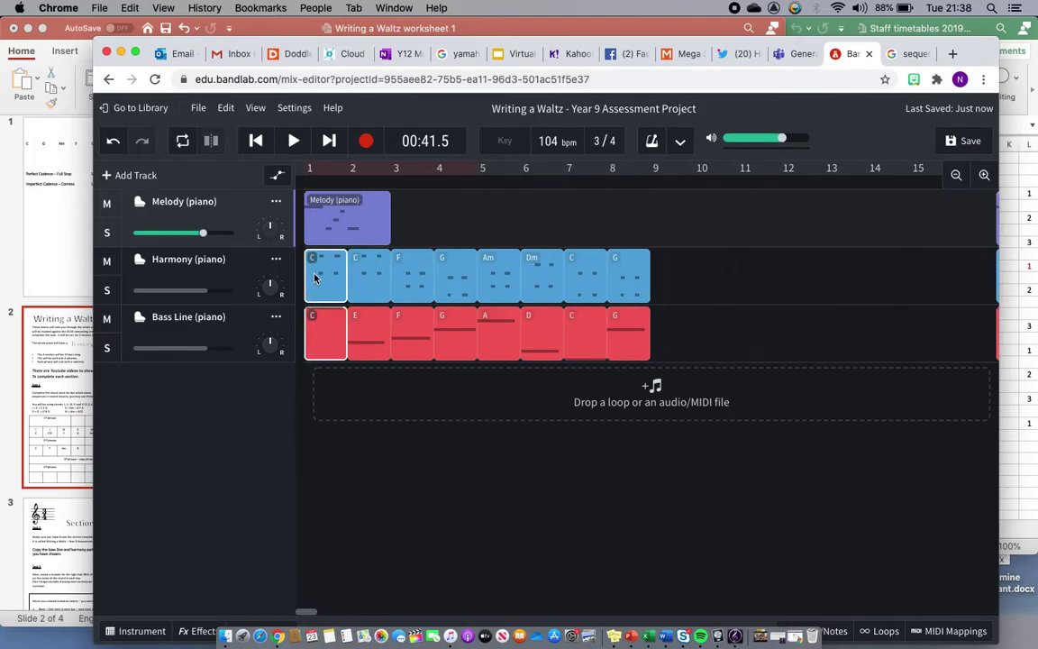
{"action": "left_click", "coordinate": [652, 184]}
{"action": "key", "text": "super+v"}
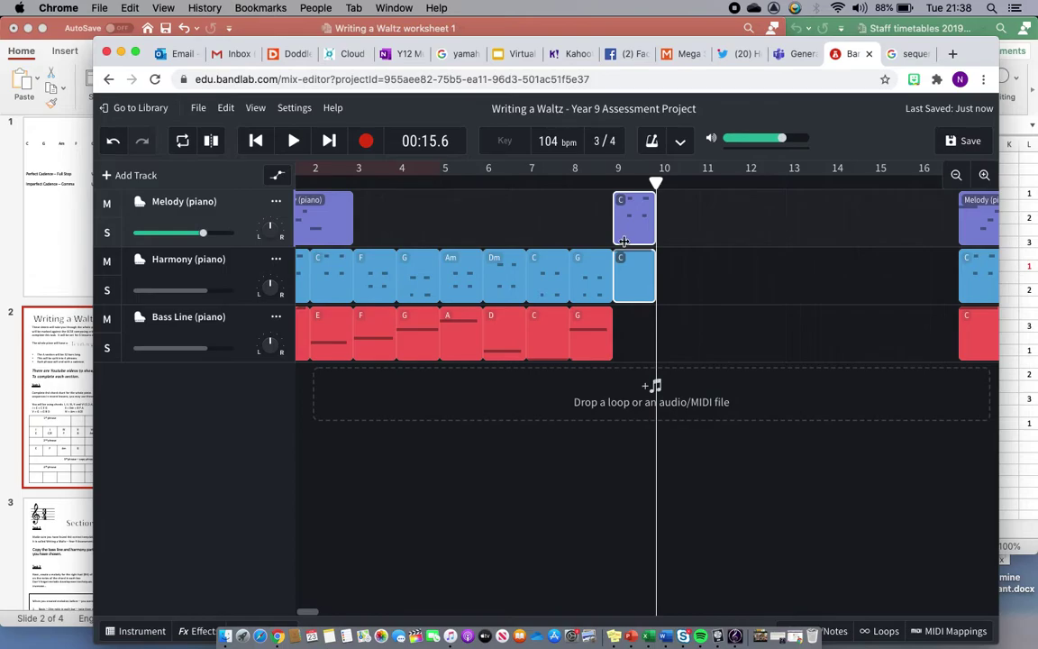
Undo the misplaced paste and repaste the C clips at bar 9 with Harmony targeted
{"action": "key", "text": "super+z"}
{"action": "left_click", "coordinate": [225, 265]}
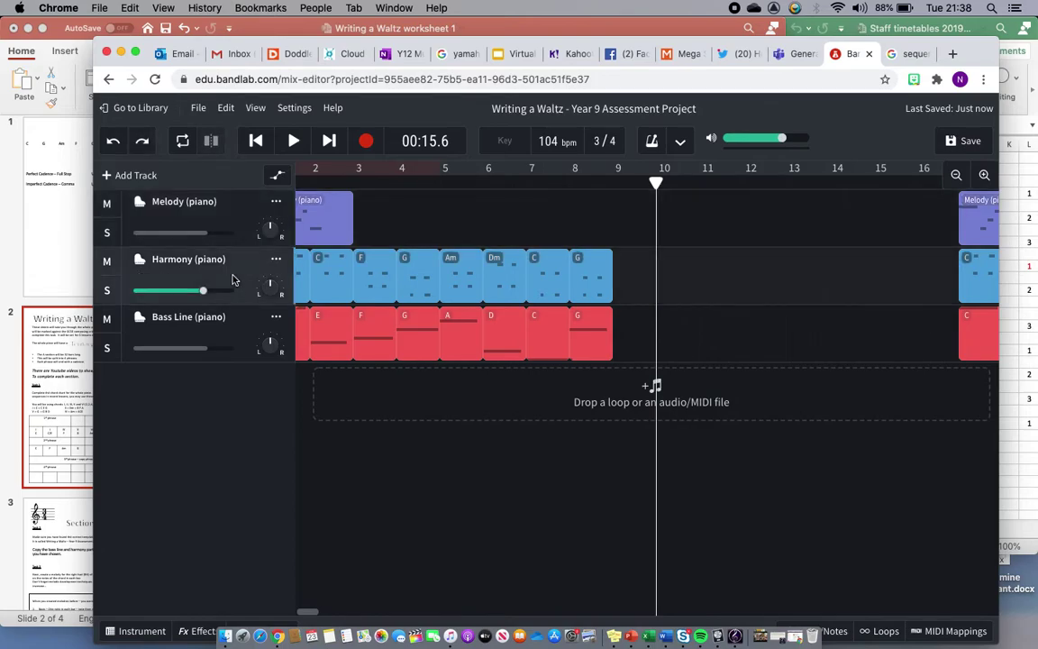
{"action": "left_click", "coordinate": [613, 185]}
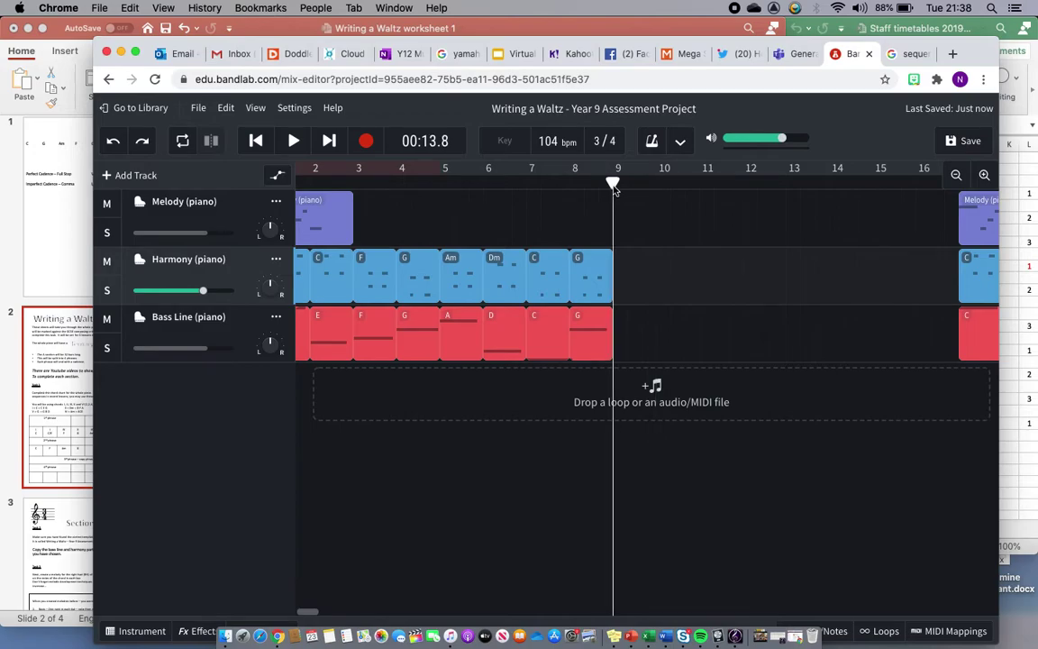
{"action": "key", "text": "super+v"}
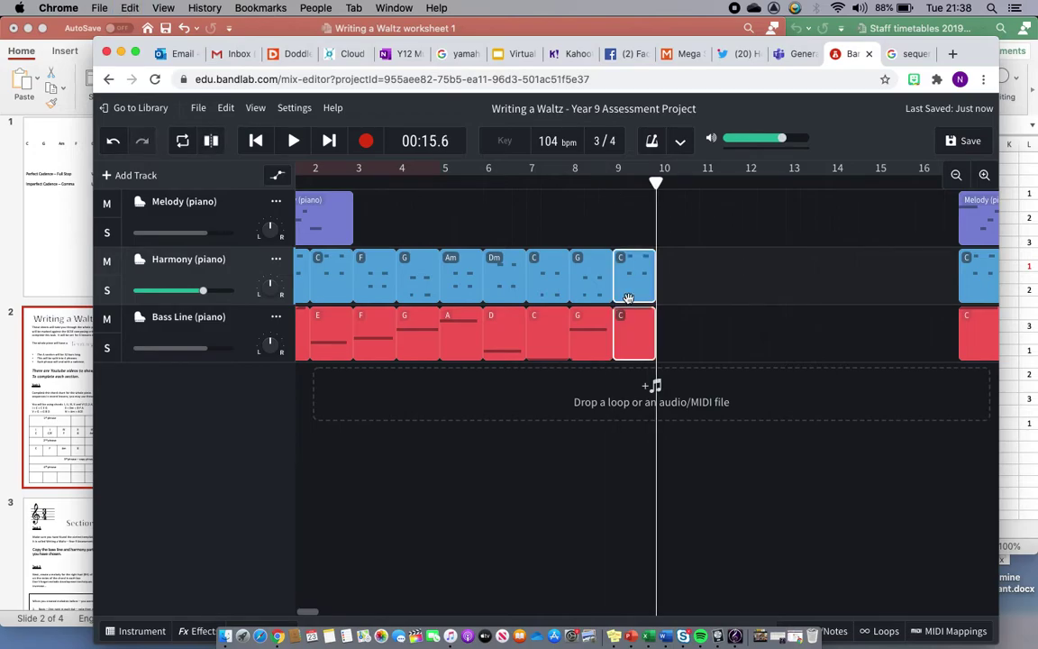
{"action": "left_click", "coordinate": [23, 387]}
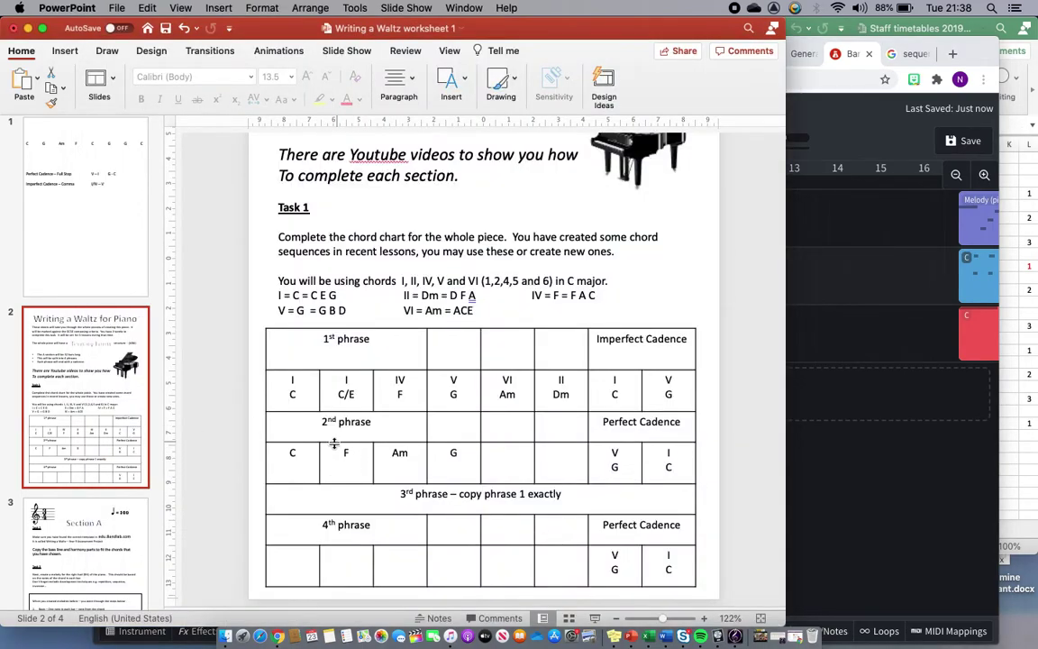
Select the bar-3 F clips in Harmony and Bass Line and paste them at bar 10
{"action": "left_click", "coordinate": [813, 379]}
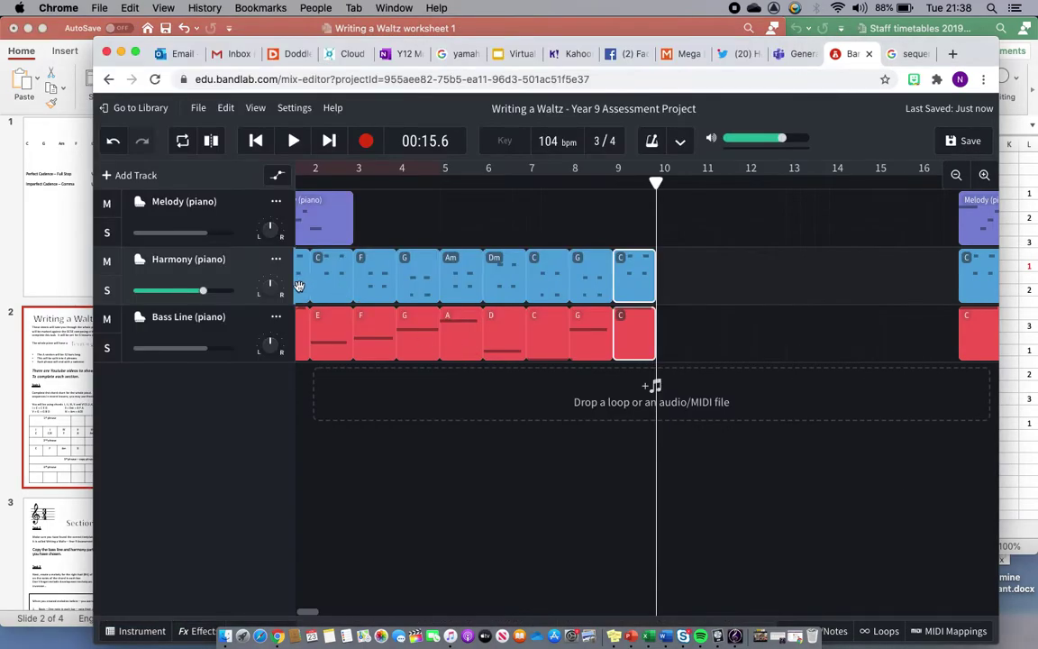
{"action": "scroll", "coordinate": [364, 283], "scroll_direction": "left", "scroll_amount": 2}
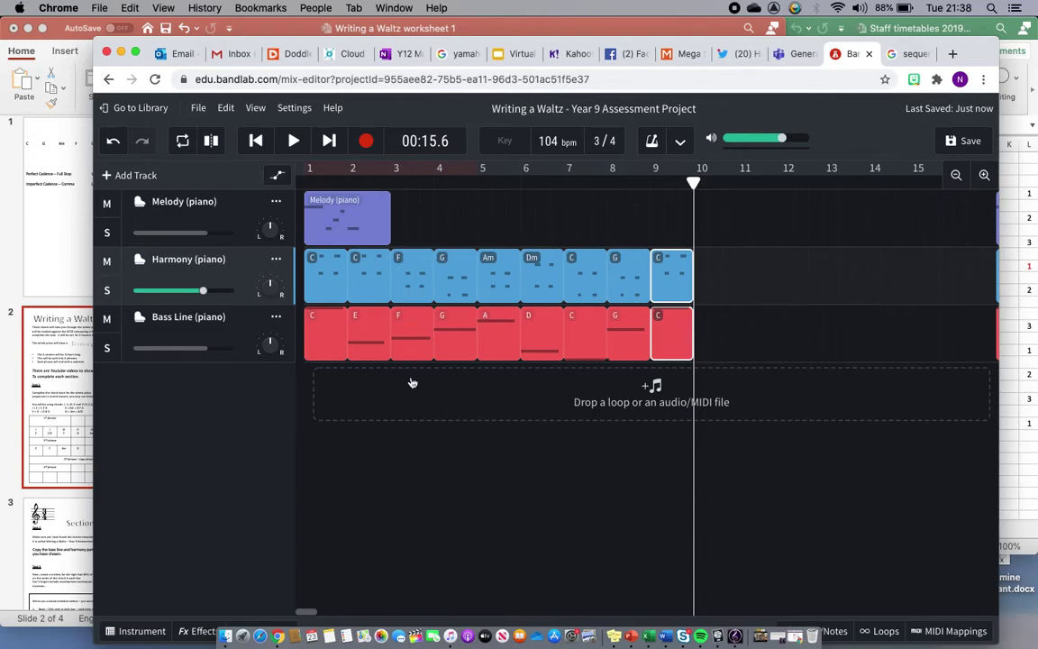
{"action": "left_click_drag", "start_coordinate": [409, 237], "coordinate": [410, 365]}
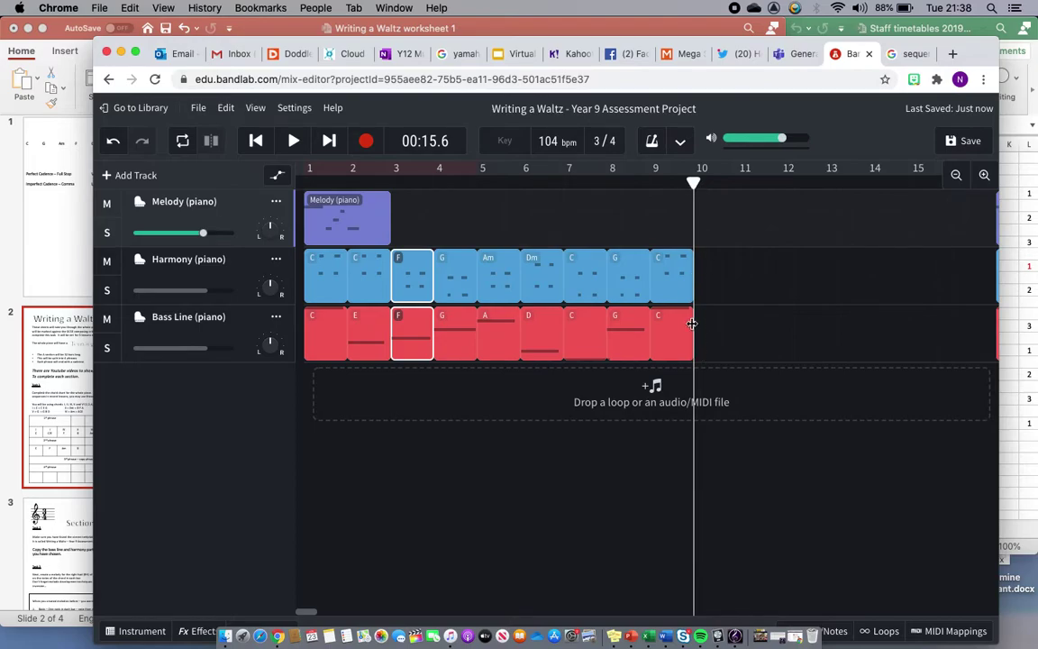
{"action": "key", "text": "ctrl+v"}
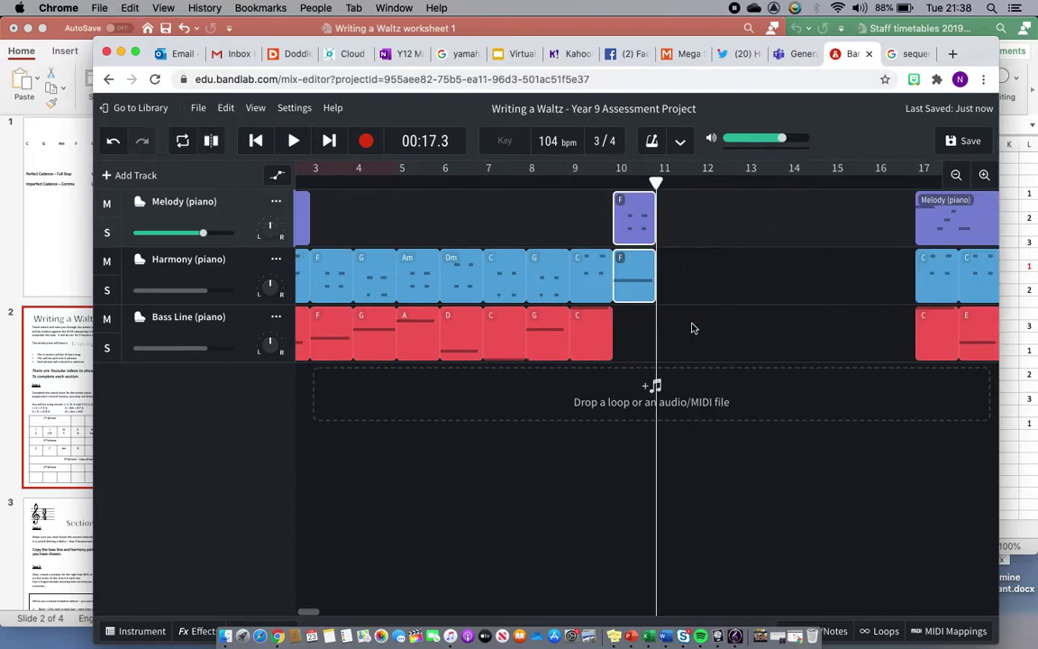
Undo that paste and repaste the F clips at bar 10 with Harmony as target track
{"action": "key", "text": "ctrl+z"}
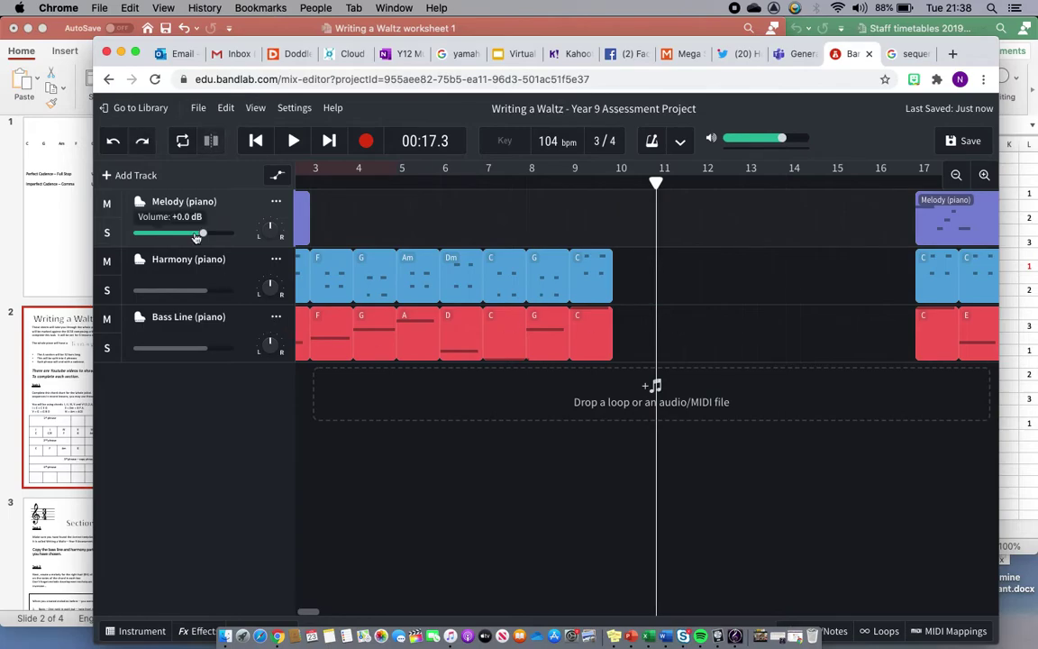
{"action": "left_click", "coordinate": [250, 282]}
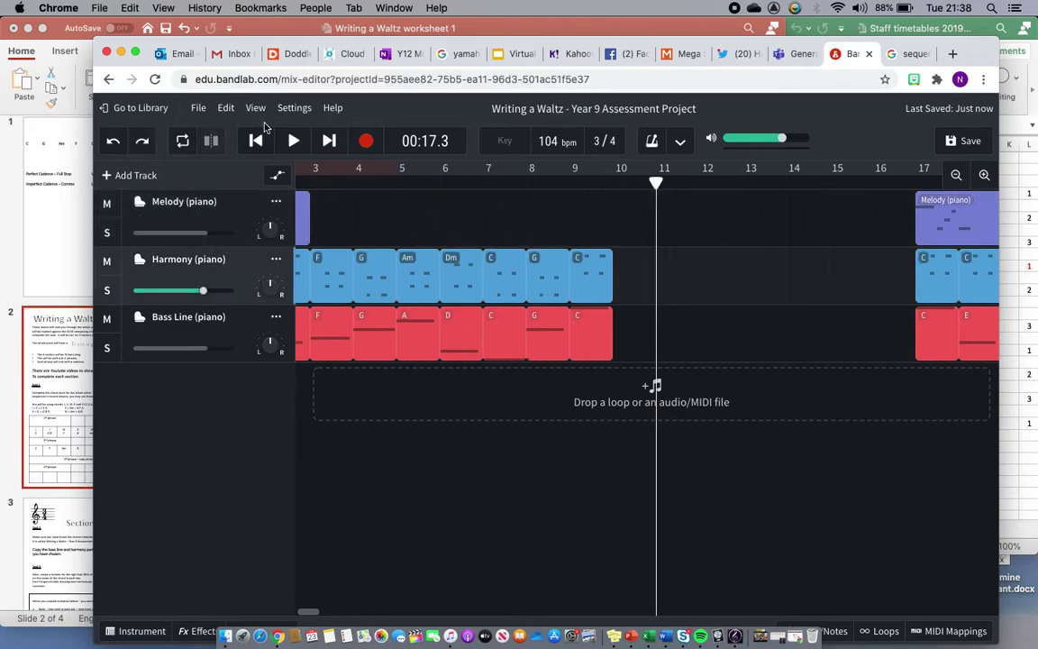
{"action": "left_click", "coordinate": [613, 185]}
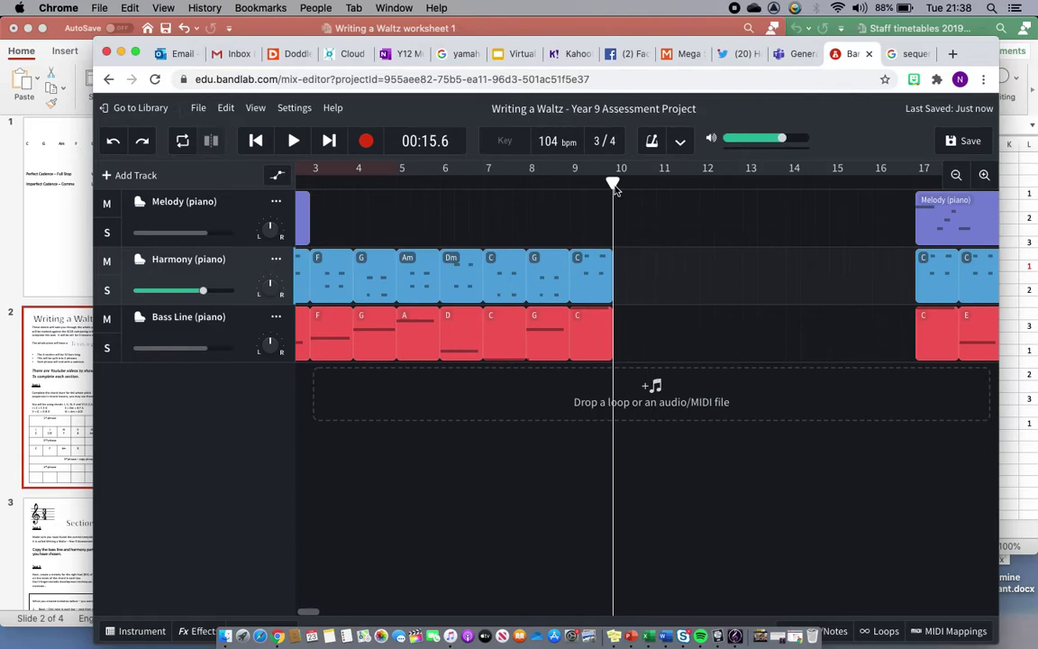
{"action": "key", "text": "ctrl+v"}
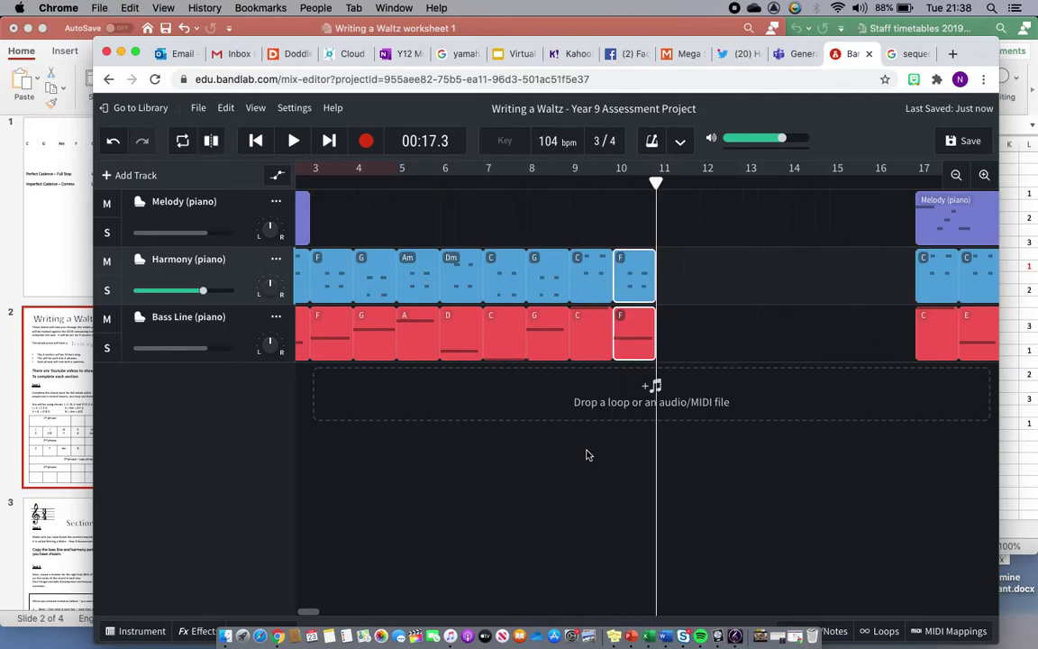
{"action": "left_click", "coordinate": [59, 372]}
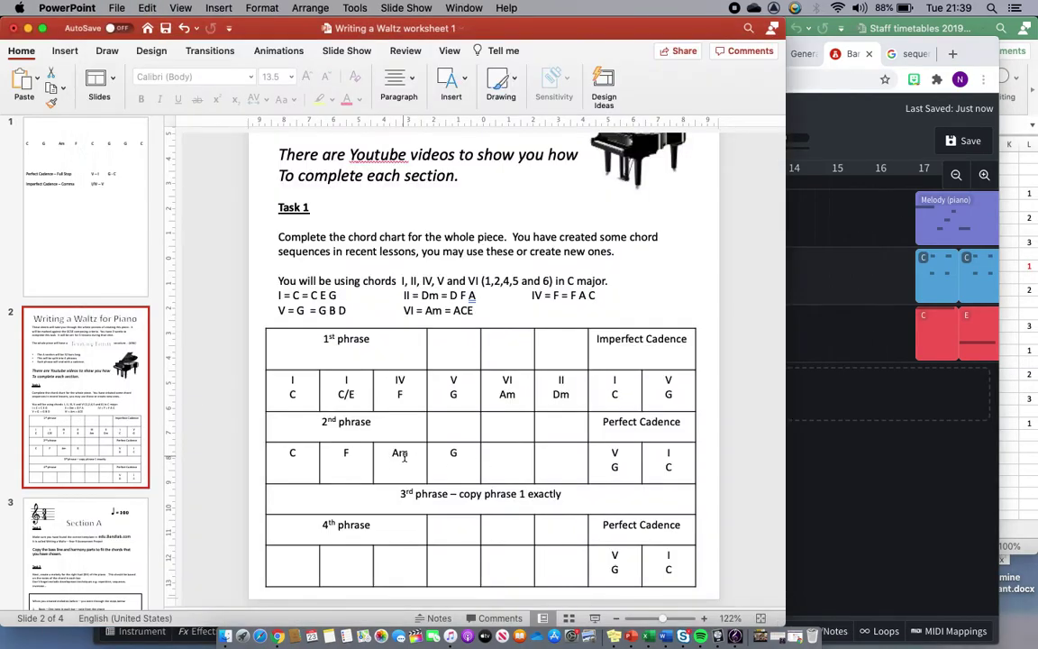
Paste the Am clips from bar 5 onto bar 11 of the Harmony and Bass Line tracks
{"action": "left_click", "coordinate": [852, 486]}
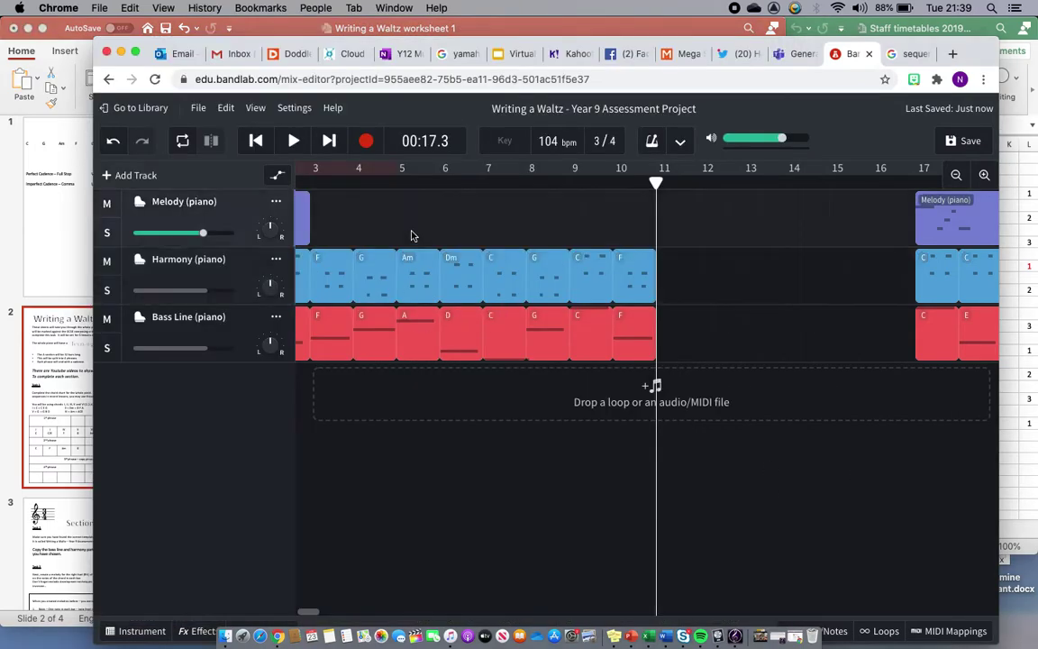
{"action": "left_click_drag", "start_coordinate": [413, 235], "coordinate": [412, 336]}
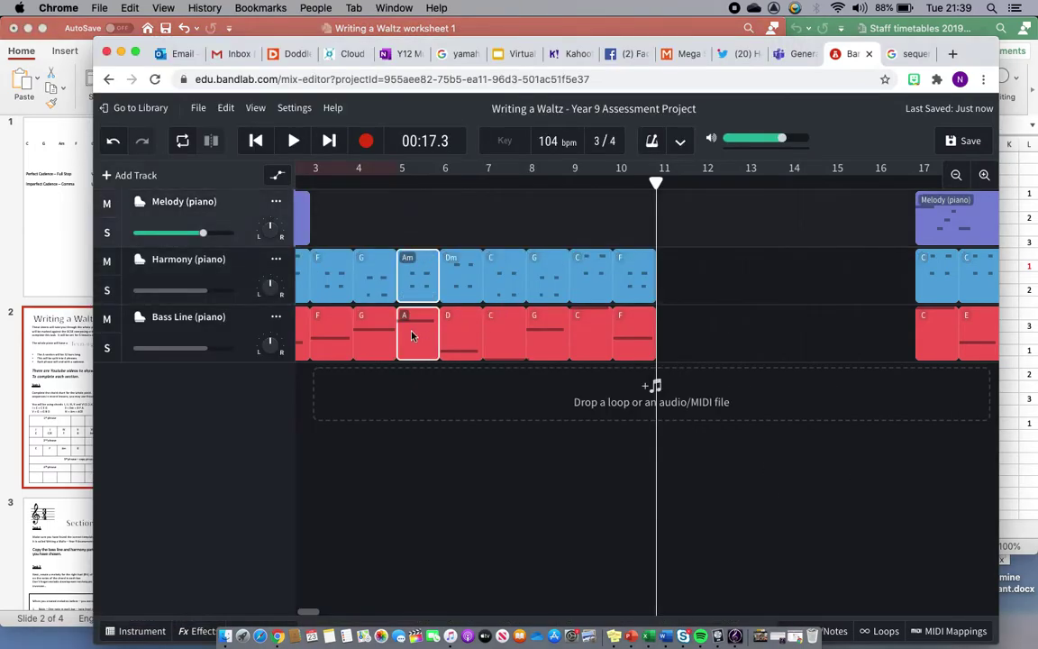
{"action": "left_click", "coordinate": [228, 279]}
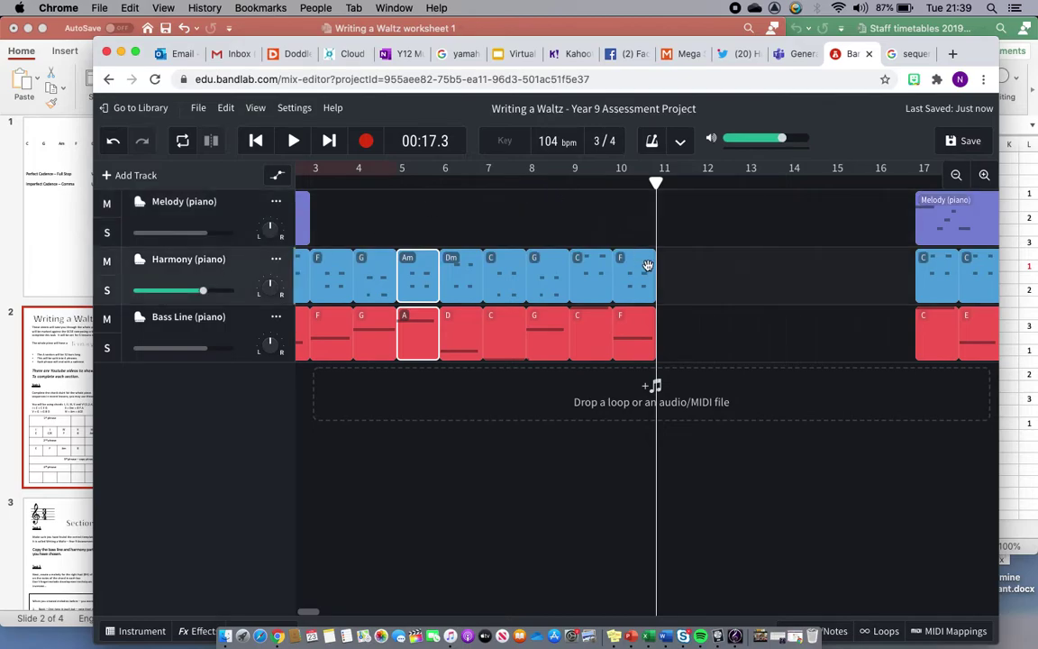
{"action": "key", "text": "super+v"}
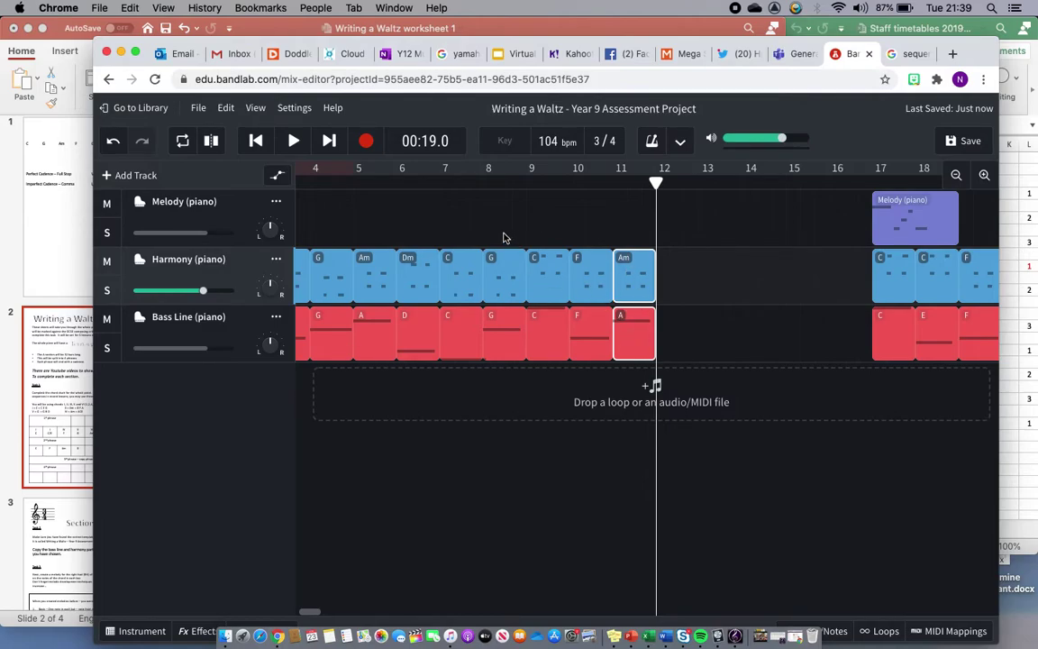
Copy the G clips from bar 8 to bar 12, then move the playhead to bar 9
{"action": "left_click_drag", "start_coordinate": [506, 234], "coordinate": [511, 370]}
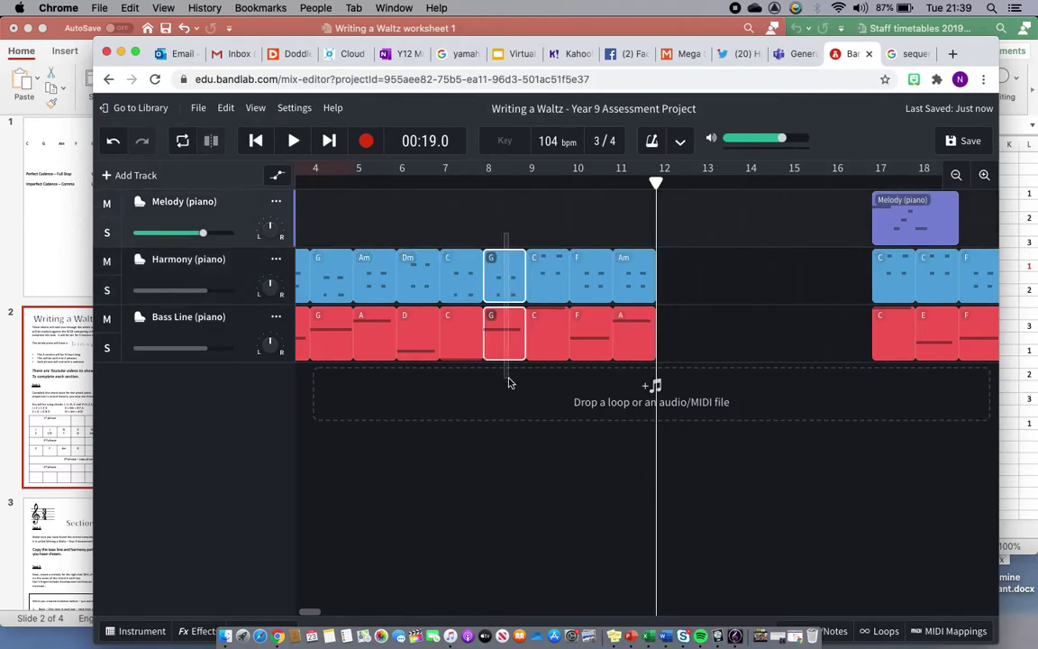
{"action": "left_click", "coordinate": [282, 302]}
{"action": "key", "text": "super+v"}
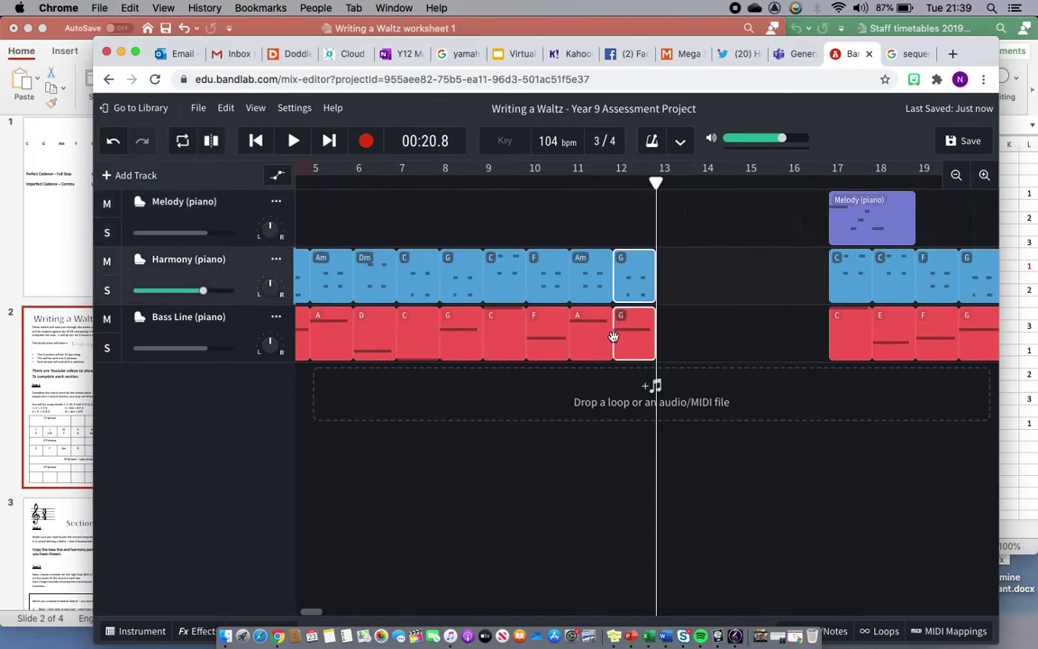
{"action": "left_click", "coordinate": [484, 185]}
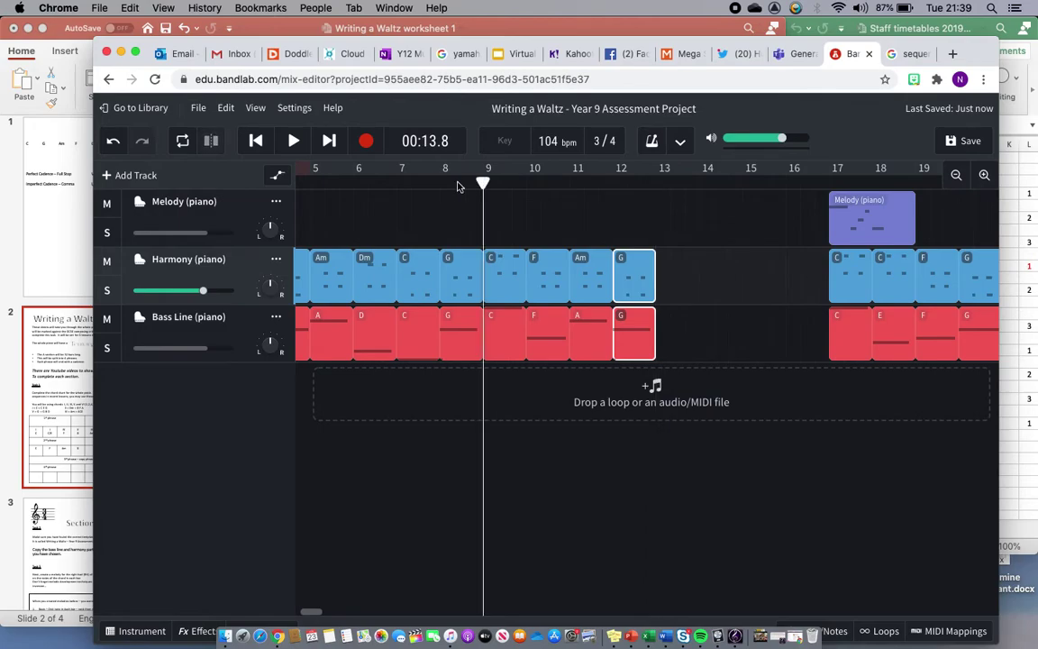
{"action": "left_click", "coordinate": [293, 141]}
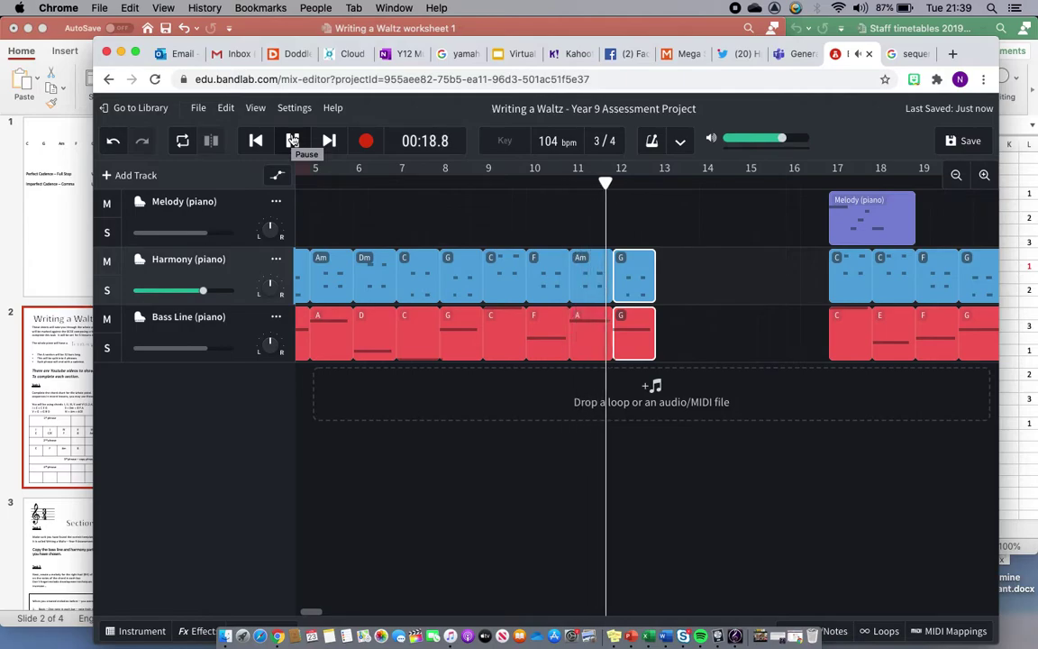
{"action": "left_click", "coordinate": [293, 140]}
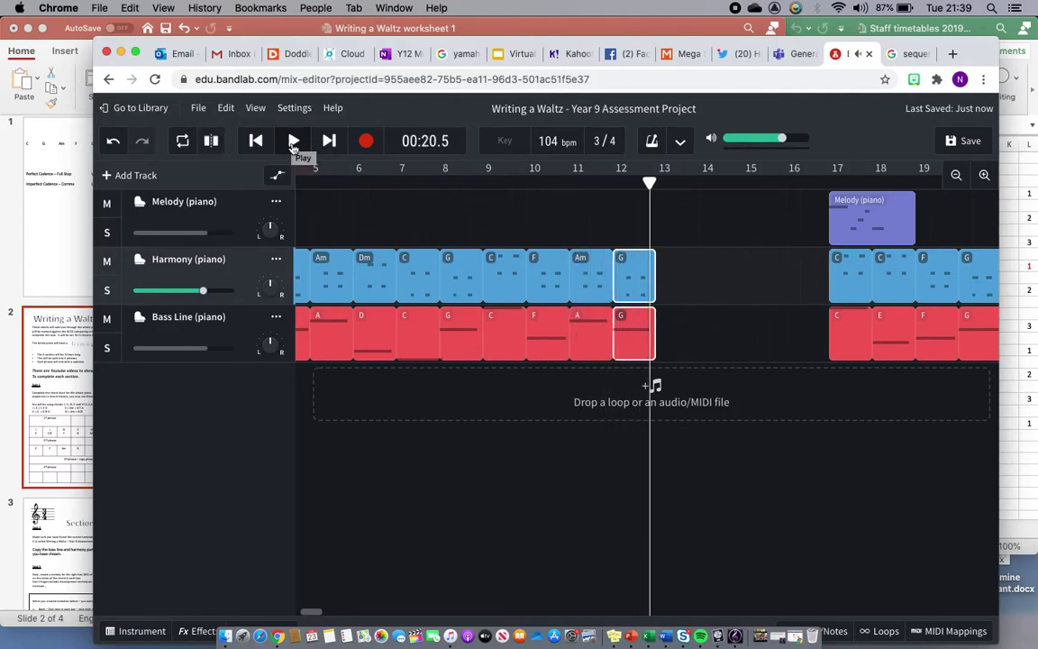
{"action": "scroll", "coordinate": [388, 334], "scroll_direction": "left", "scroll_amount": 6}
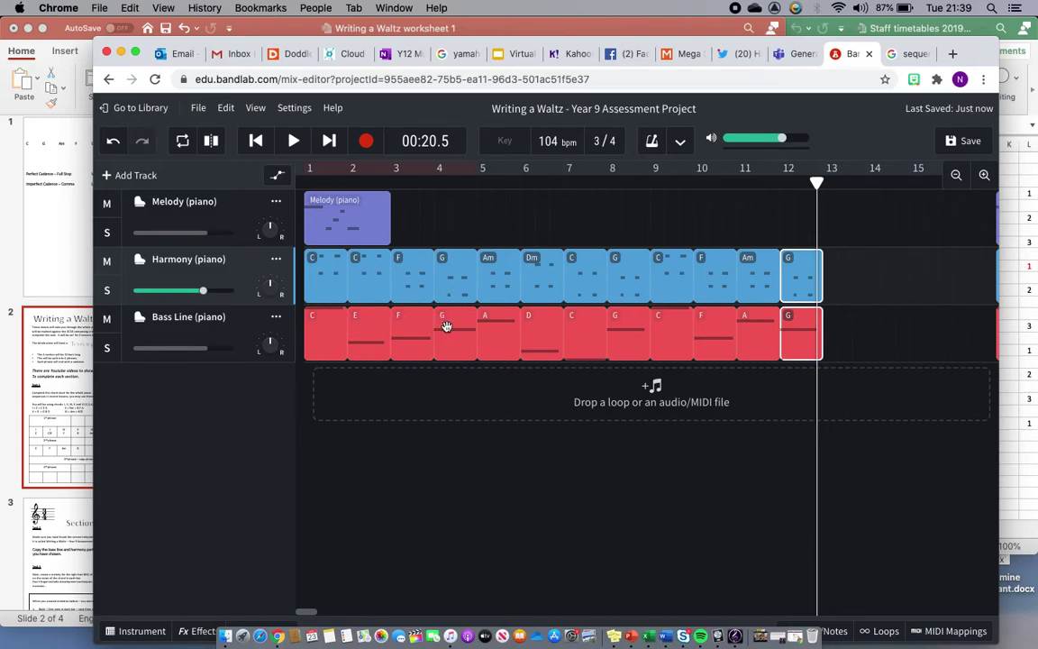
Scroll along the timeline to check phrases 1–2 and the bar-17 copy
{"action": "scroll", "coordinate": [473, 320], "scroll_direction": "right", "scroll_amount": 5}
{"action": "scroll", "coordinate": [476, 326], "scroll_direction": "right", "scroll_amount": 10}
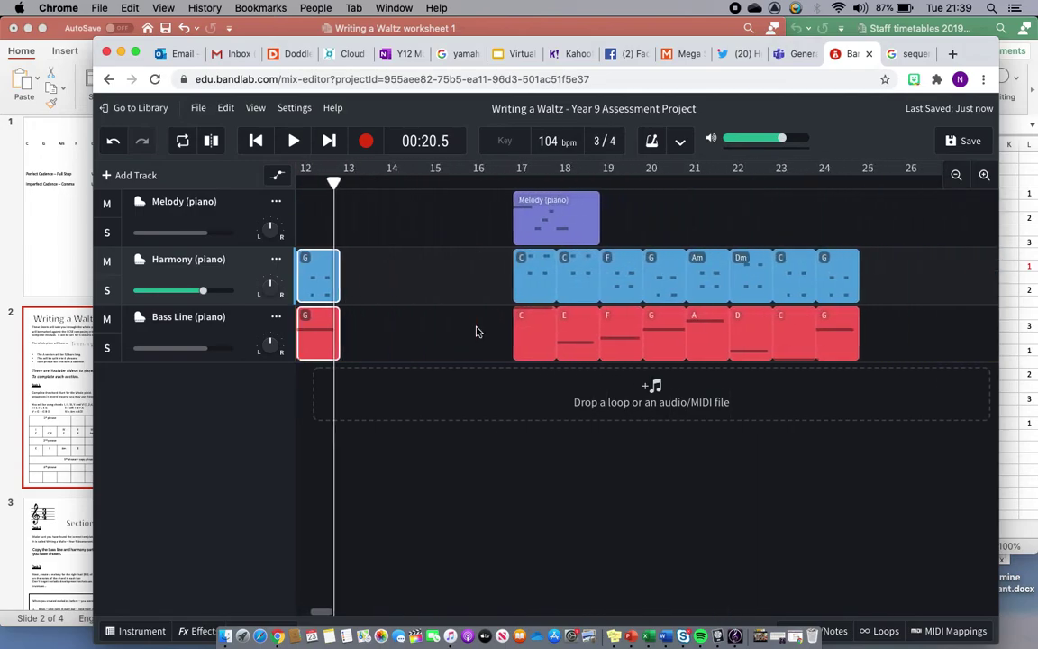
{"action": "scroll", "coordinate": [476, 326], "scroll_direction": "right", "scroll_amount": 2}
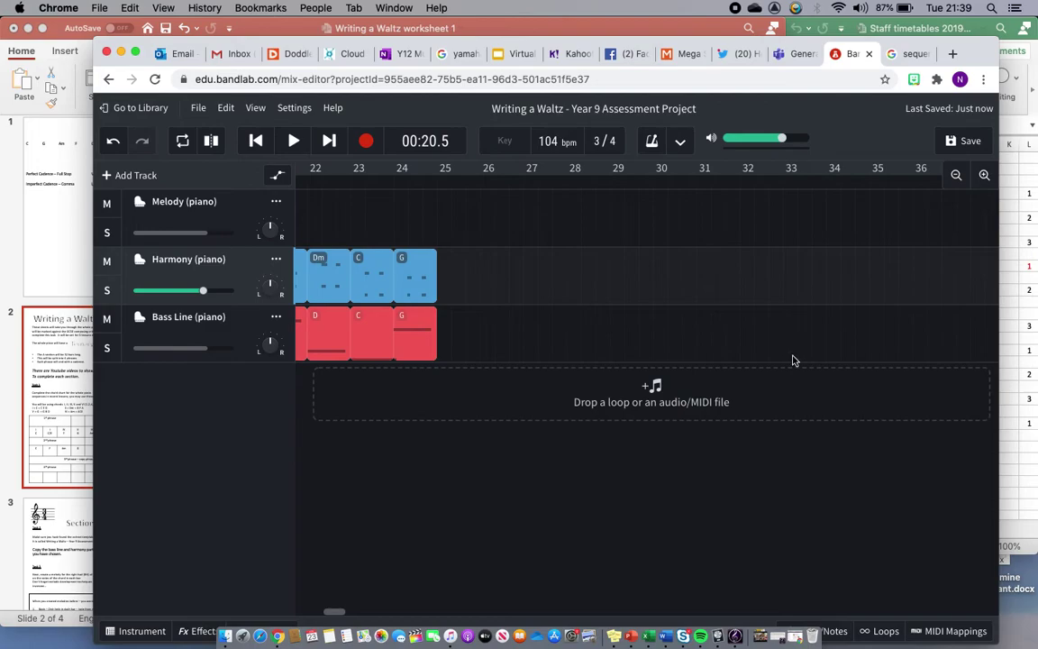
{"action": "scroll", "coordinate": [658, 370], "scroll_direction": "left", "scroll_amount": 15}
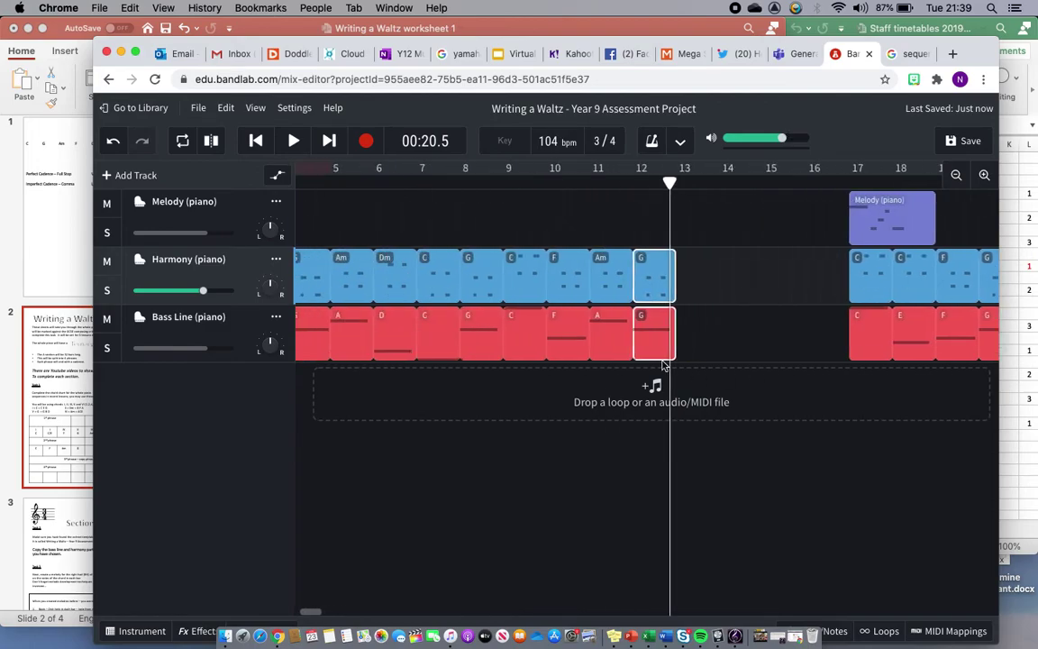
{"action": "scroll", "coordinate": [589, 385], "scroll_direction": "right", "scroll_amount": 5}
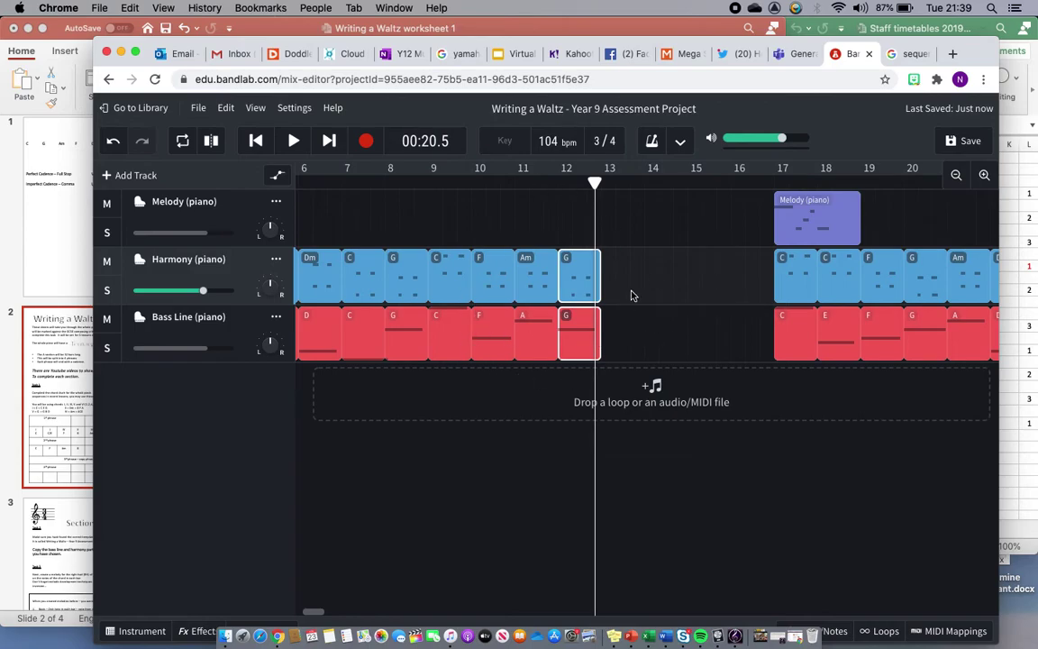
{"action": "scroll", "coordinate": [613, 356], "scroll_direction": "right", "scroll_amount": 9}
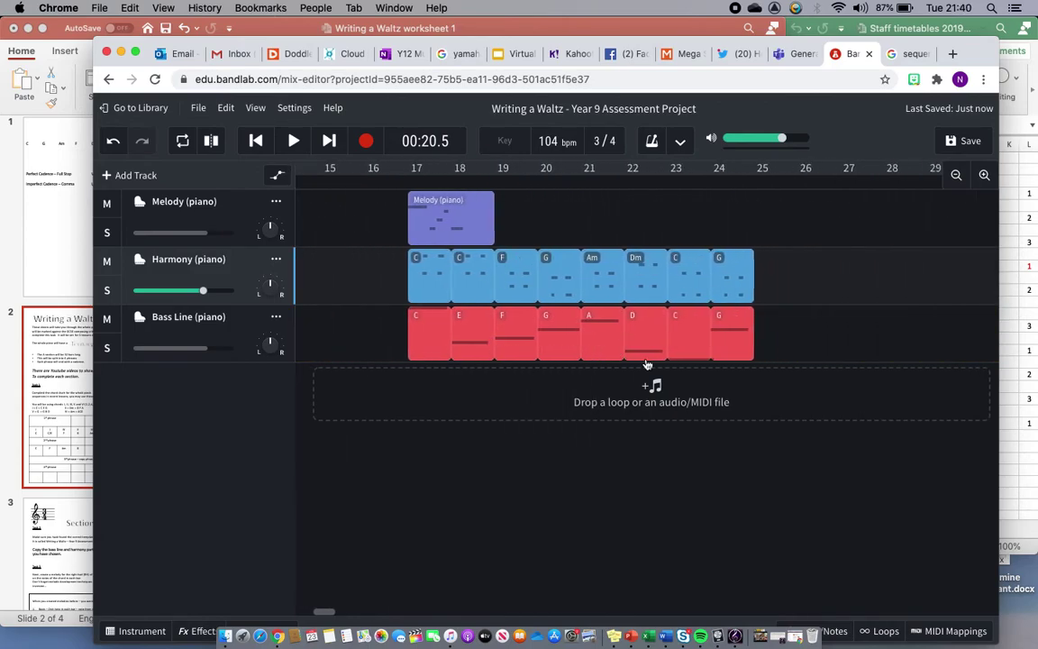
{"action": "scroll", "coordinate": [602, 371], "scroll_direction": "right", "scroll_amount": 6}
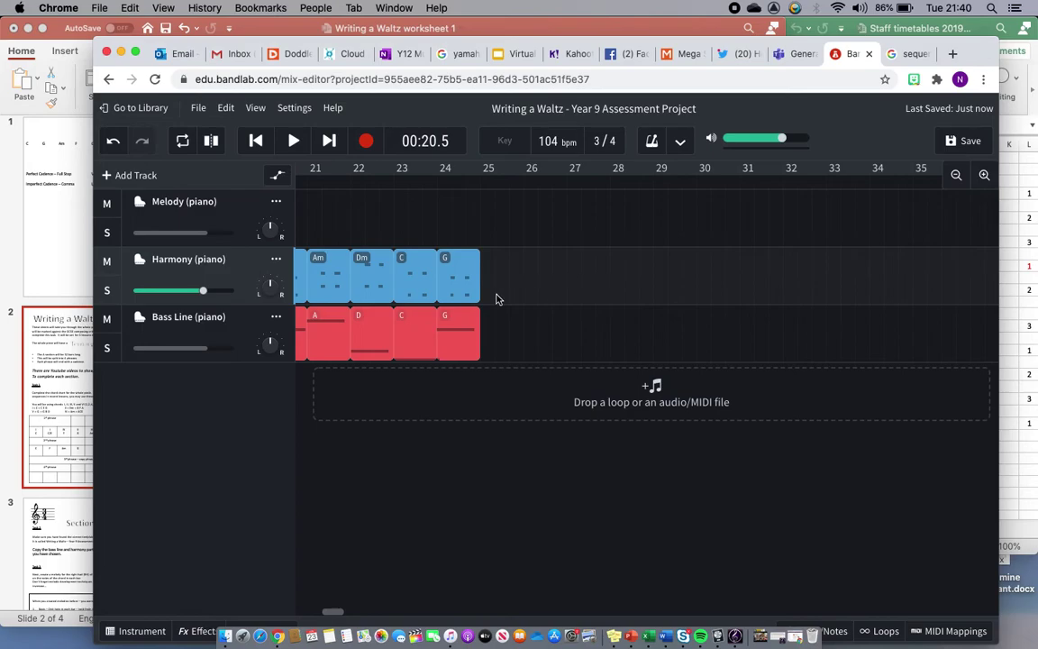
Finish reviewing the clips and bring the PowerPoint Task 1 chord chart to the front
{"action": "scroll", "coordinate": [497, 299], "scroll_direction": "left", "scroll_amount": 20}
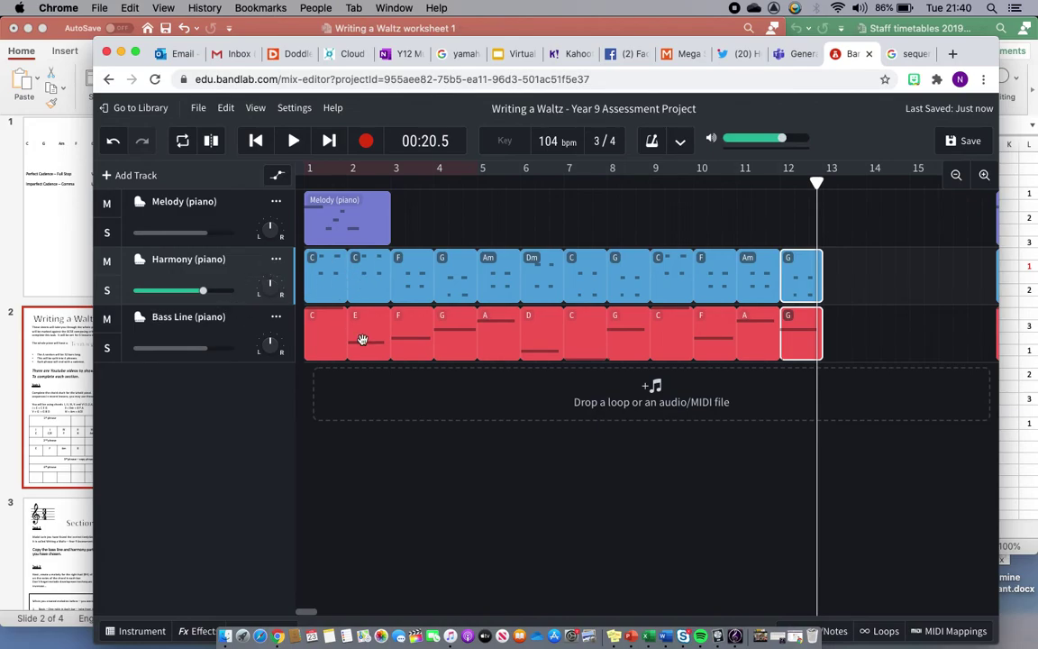
{"action": "scroll", "coordinate": [615, 364], "scroll_direction": "right", "scroll_amount": 10}
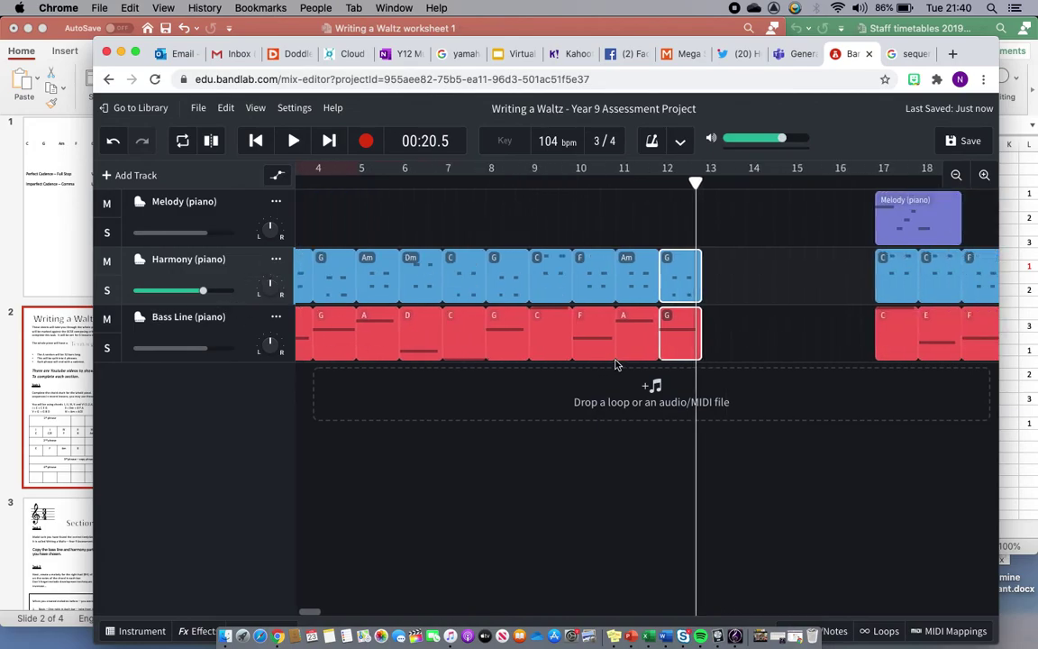
{"action": "scroll", "coordinate": [615, 364], "scroll_direction": "right", "scroll_amount": 5}
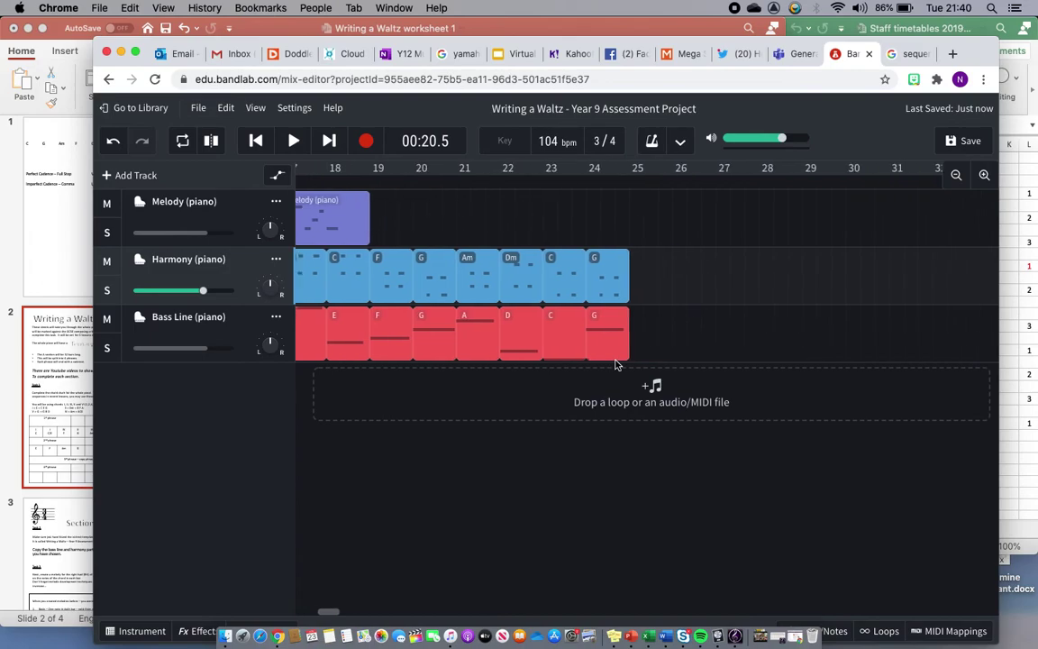
{"action": "scroll", "coordinate": [616, 364], "scroll_direction": "left", "scroll_amount": 6}
{"action": "scroll", "coordinate": [616, 364], "scroll_direction": "left", "scroll_amount": 6}
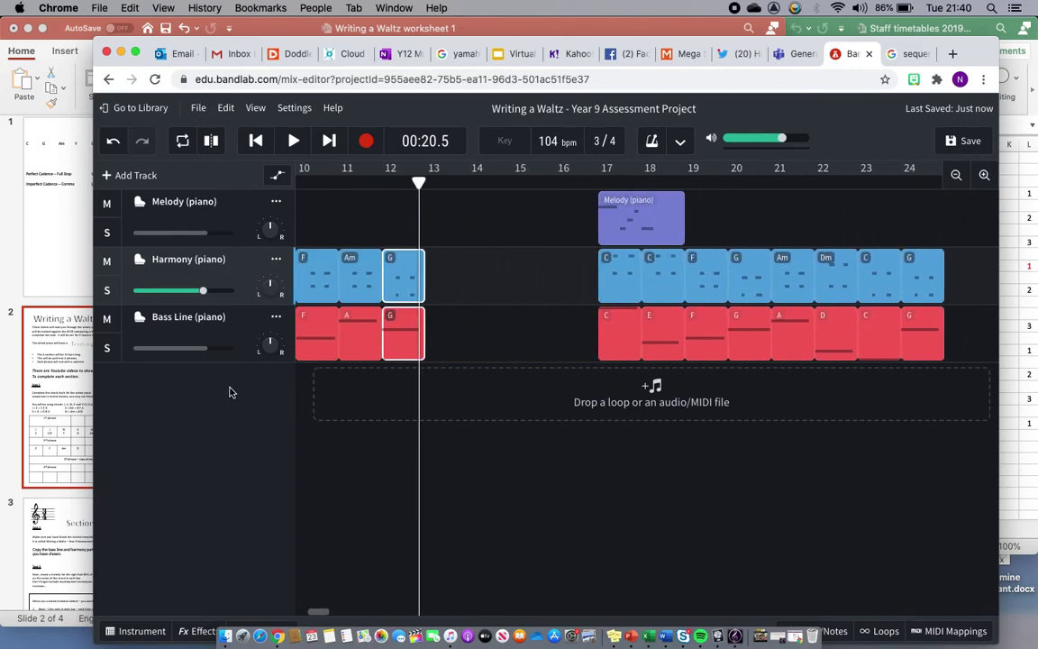
{"action": "left_click", "coordinate": [97, 435]}
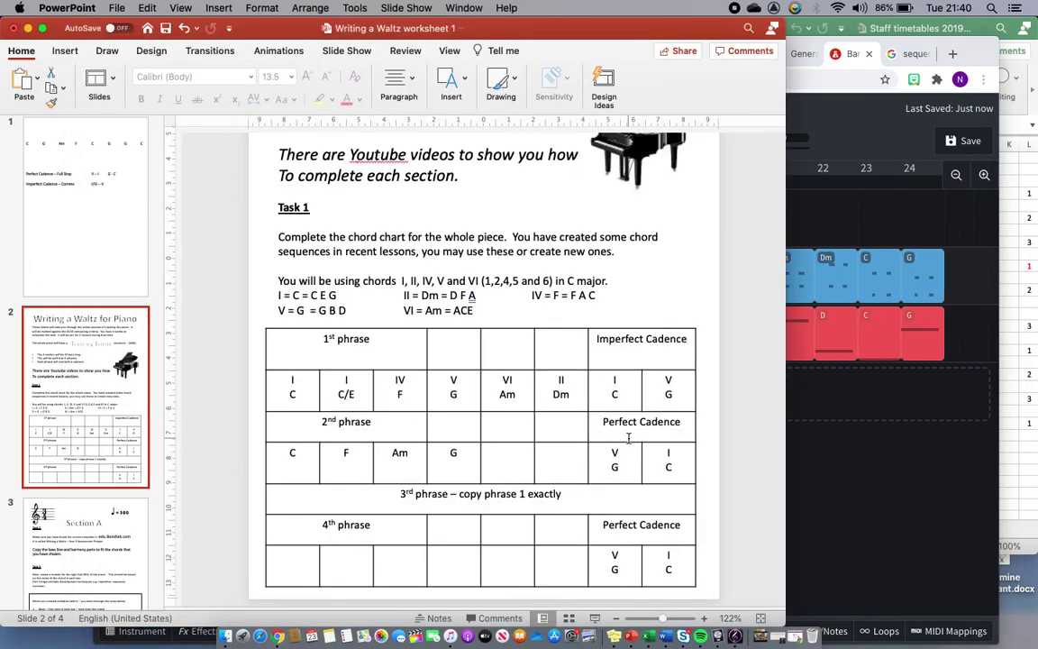